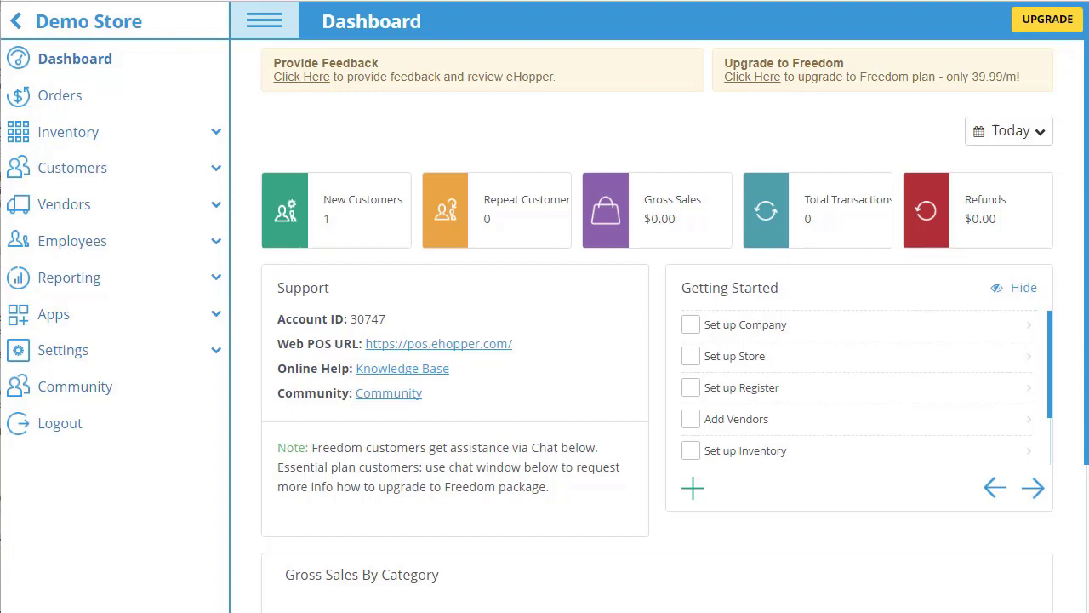
# Step: Create an active department named Food under Inventory > Departments
pyautogui.click(124, 126)
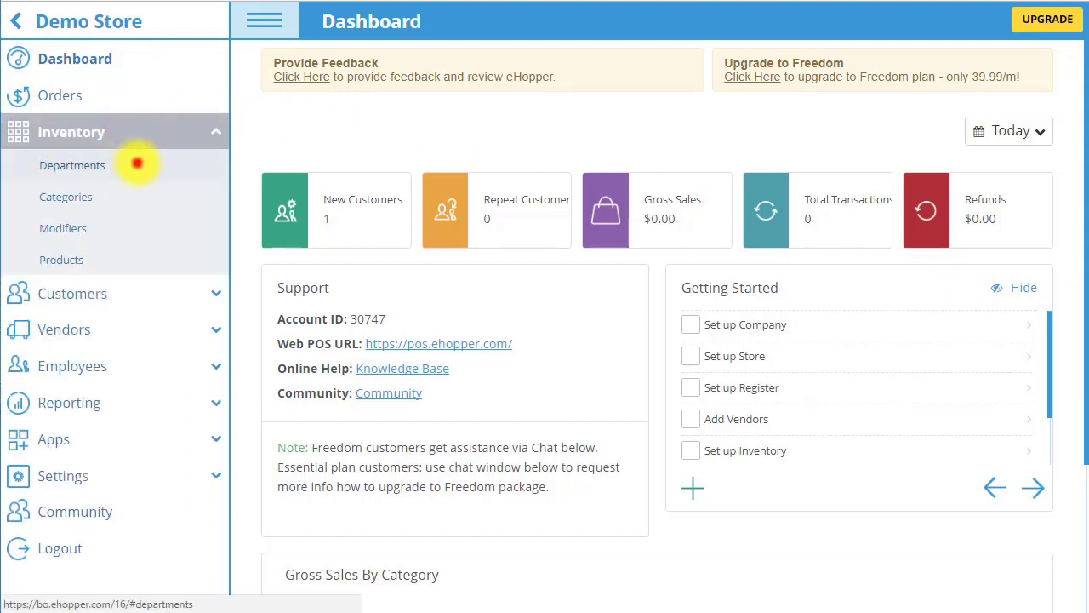
pyautogui.click(137, 162)
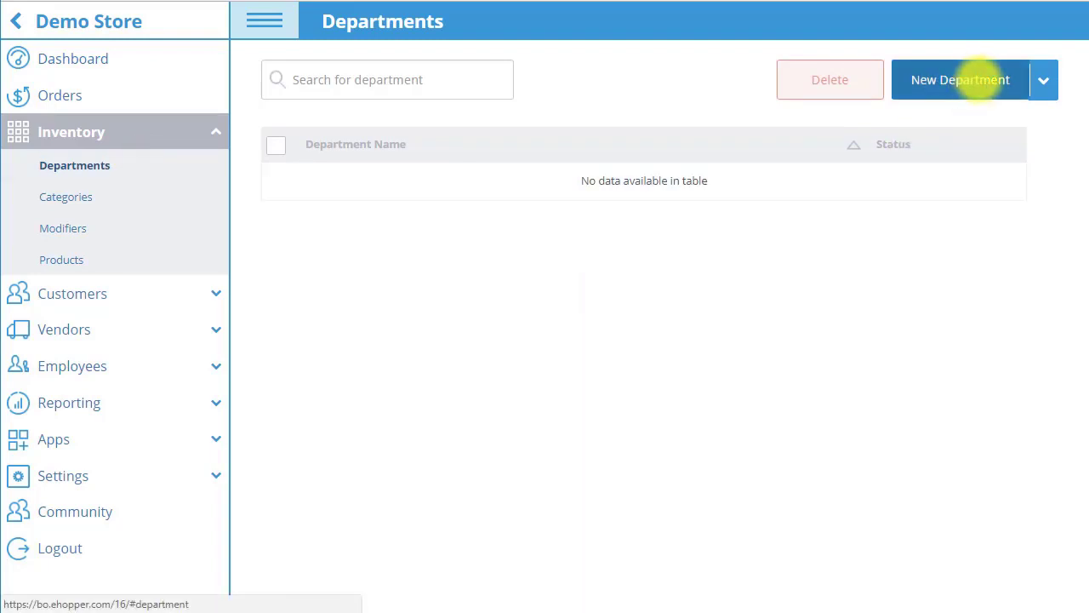
pyautogui.click(978, 79)
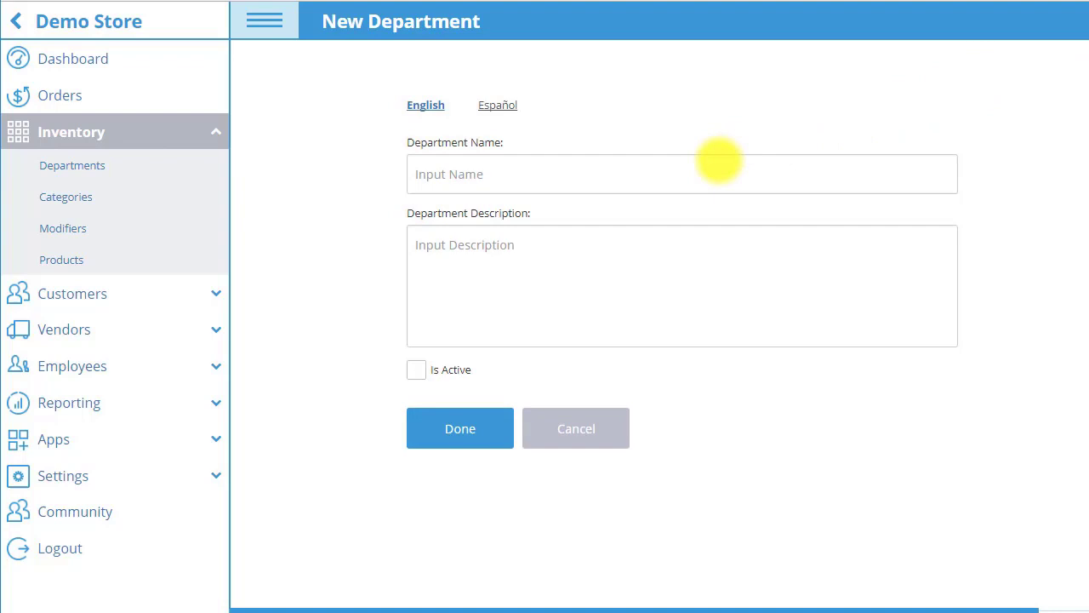
pyautogui.click(718, 164)
pyautogui.write('Food')
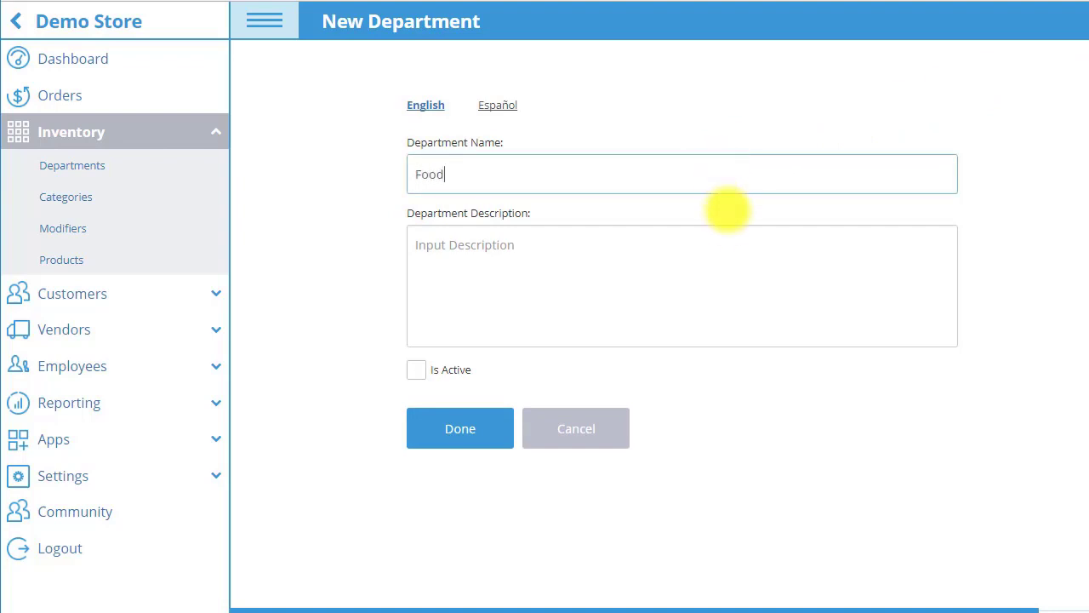
pyautogui.click(448, 369)
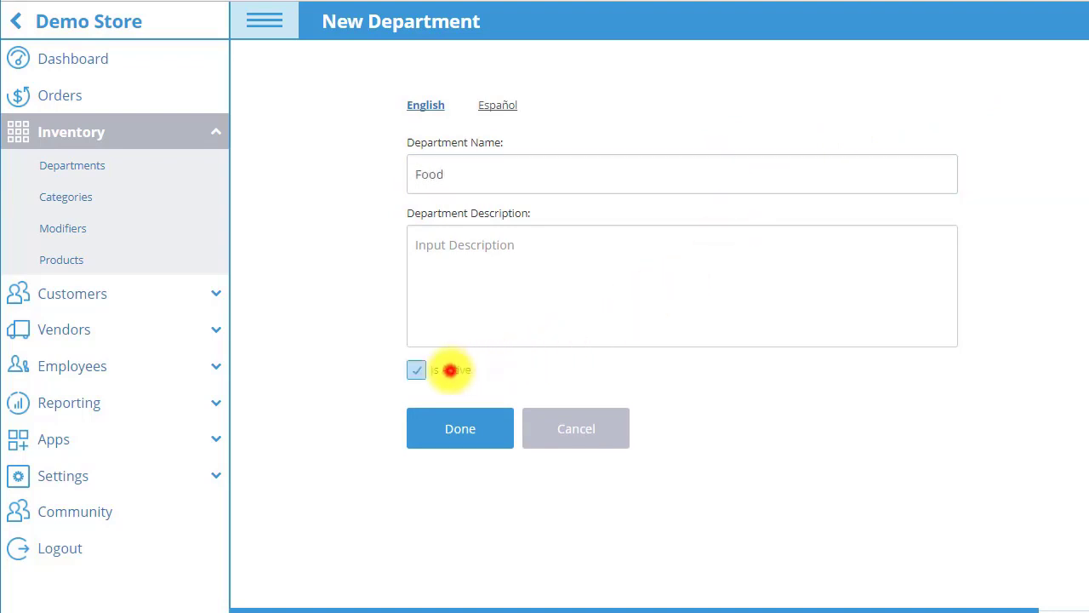
pyautogui.click(496, 418)
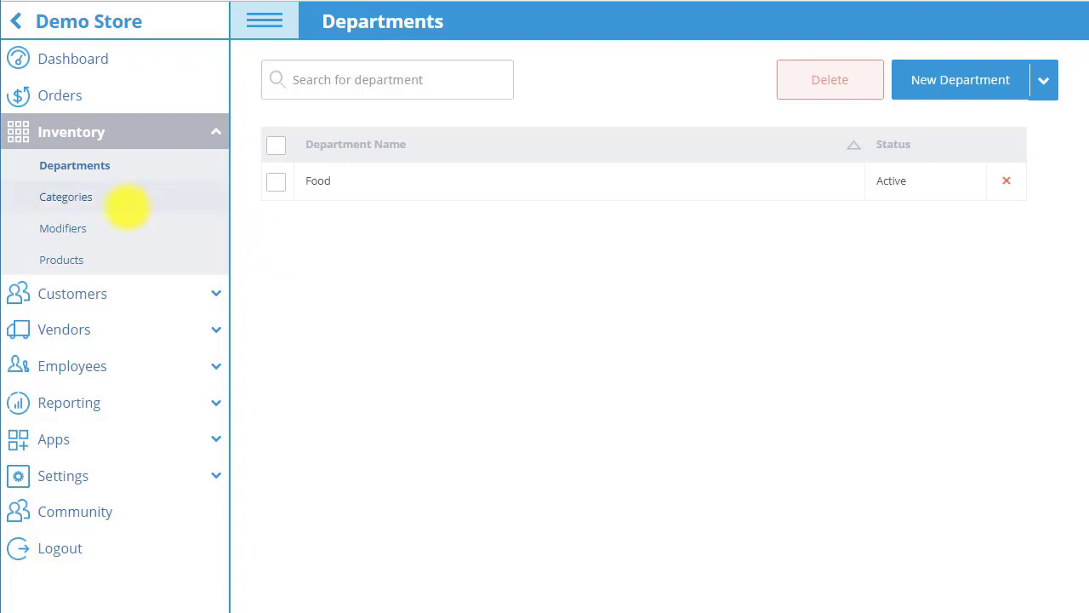
# Step: Start a new category named Desserts with short name Dst
pyautogui.click(122, 202)
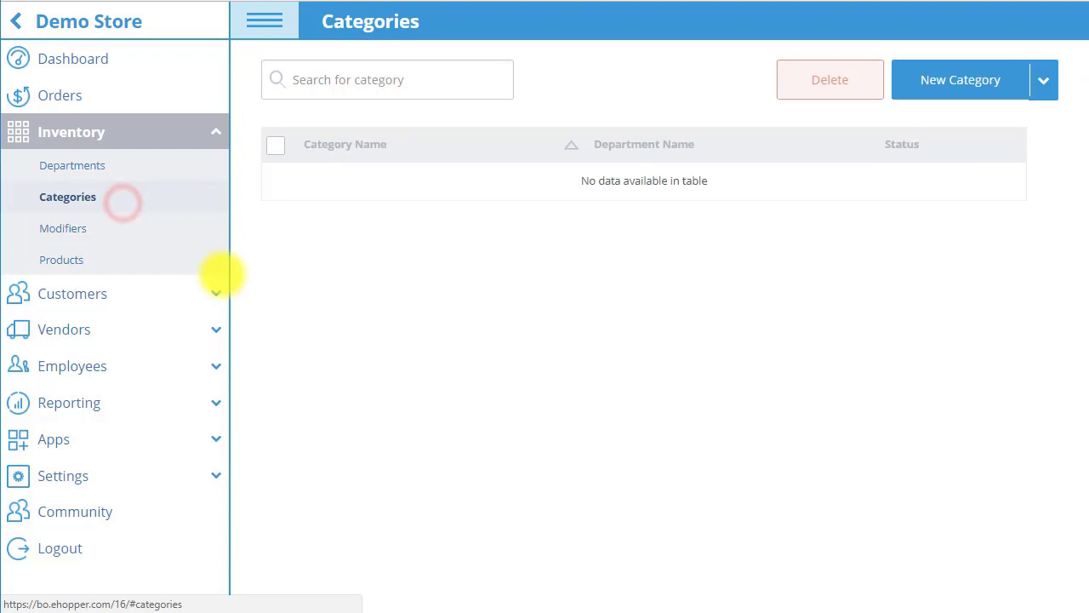
pyautogui.click(975, 80)
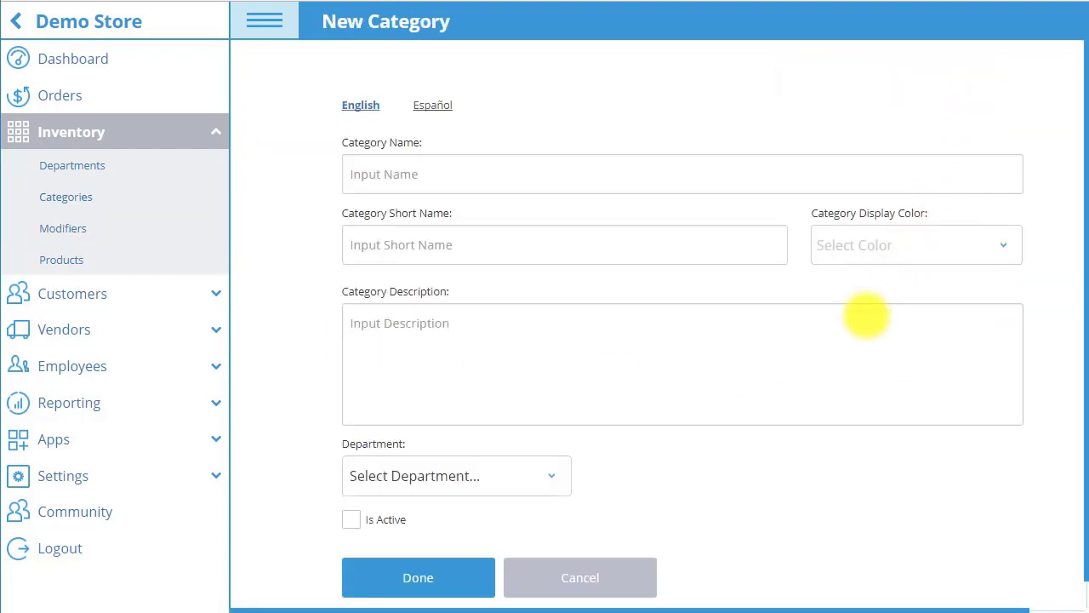
pyautogui.click(970, 178)
pyautogui.write('Desserts')
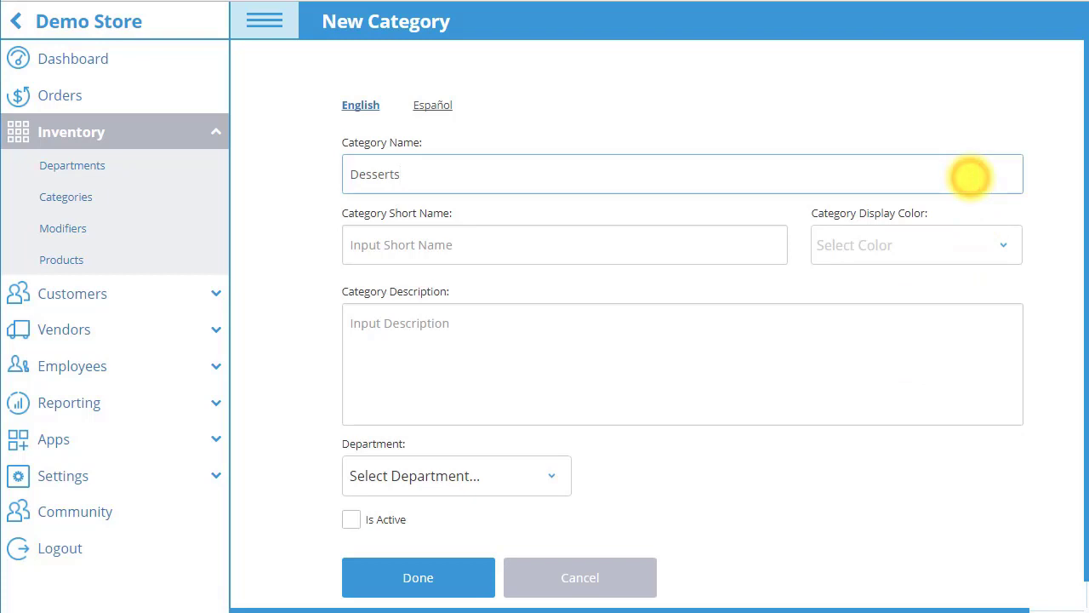
pyautogui.click(622, 234)
pyautogui.write('Dst')
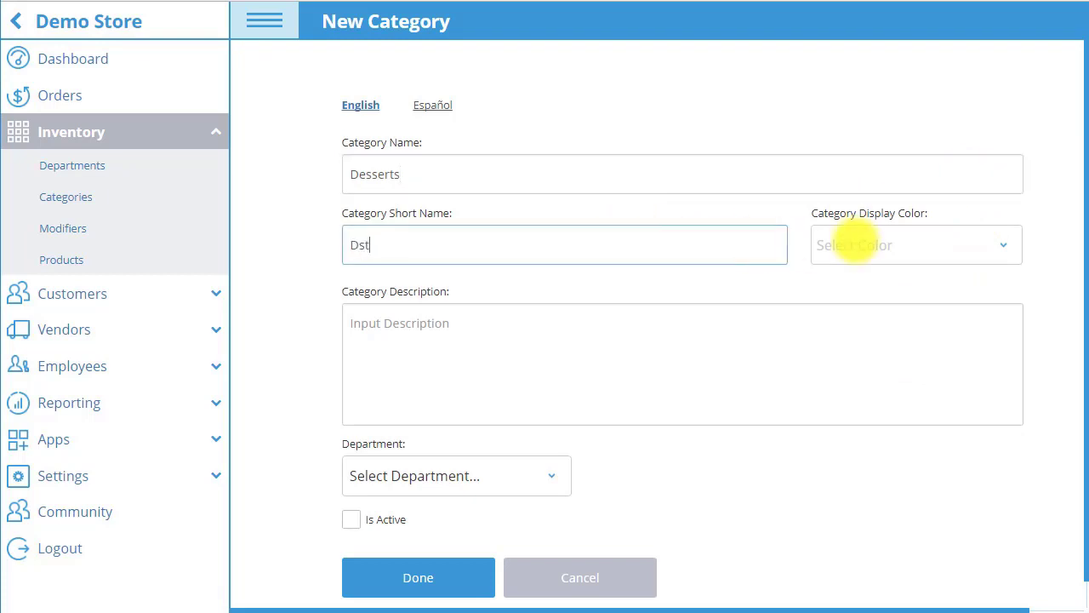
# Step: Give the Desserts category a yellow colour, assign it to Food, mark it active and save
pyautogui.click(854, 241)
pyautogui.click(941, 388)
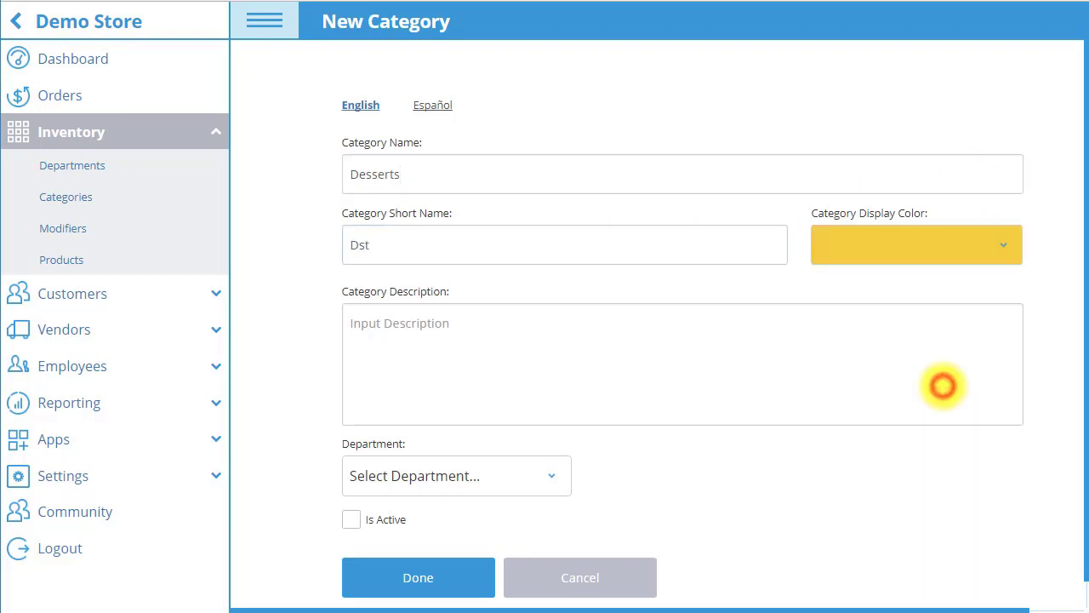
pyautogui.click(542, 474)
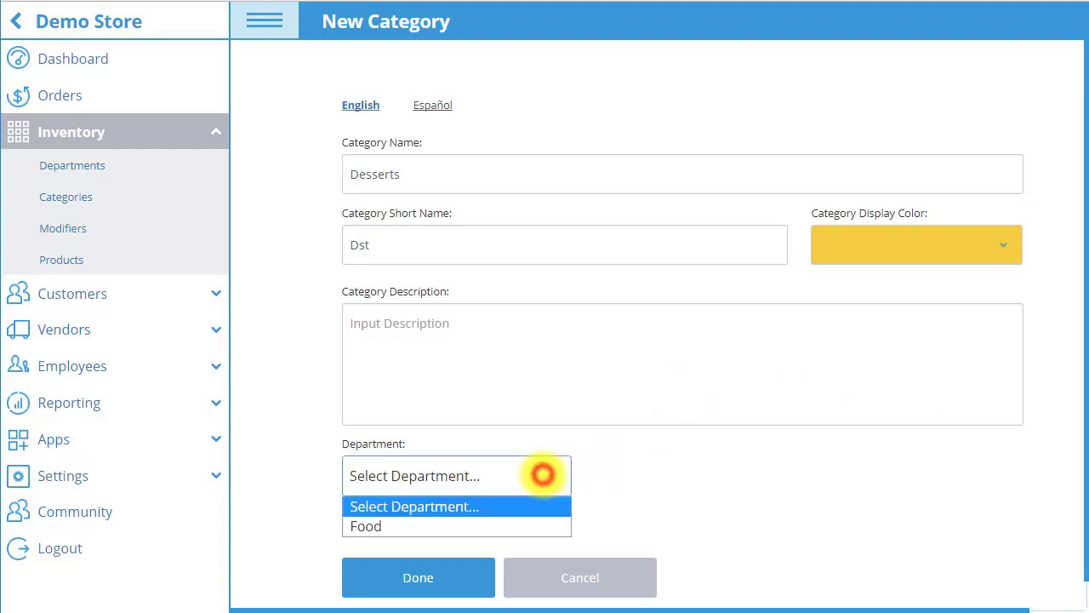
pyautogui.click(524, 523)
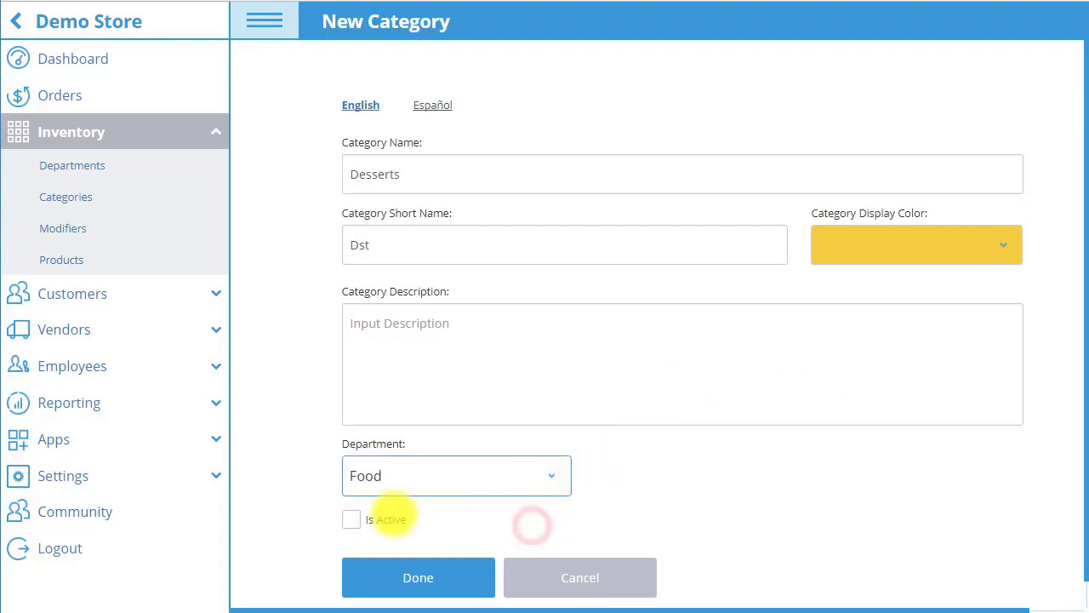
pyautogui.click(388, 518)
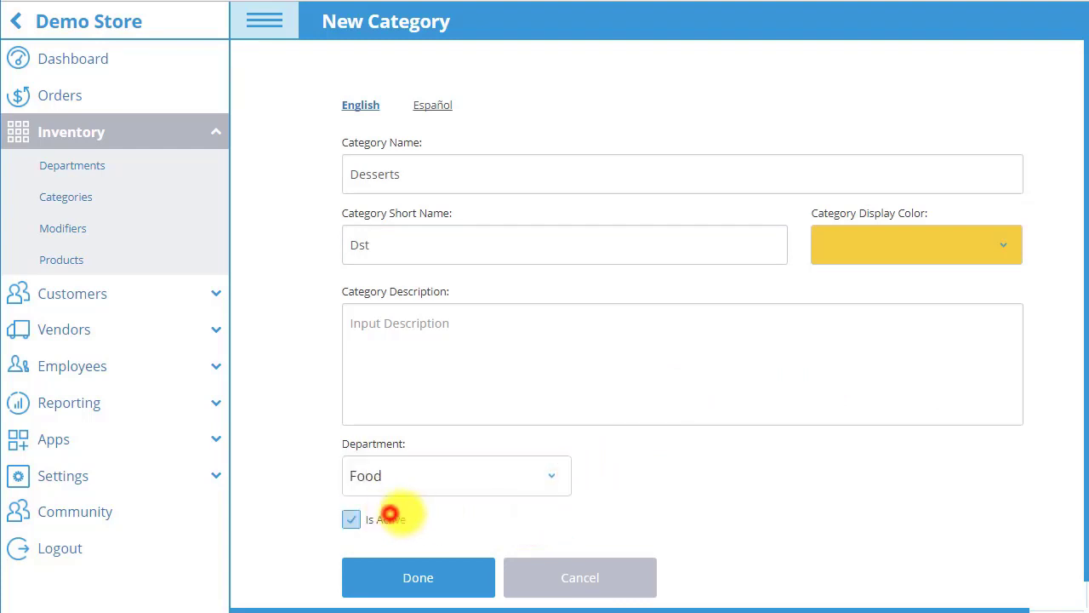
pyautogui.click(467, 573)
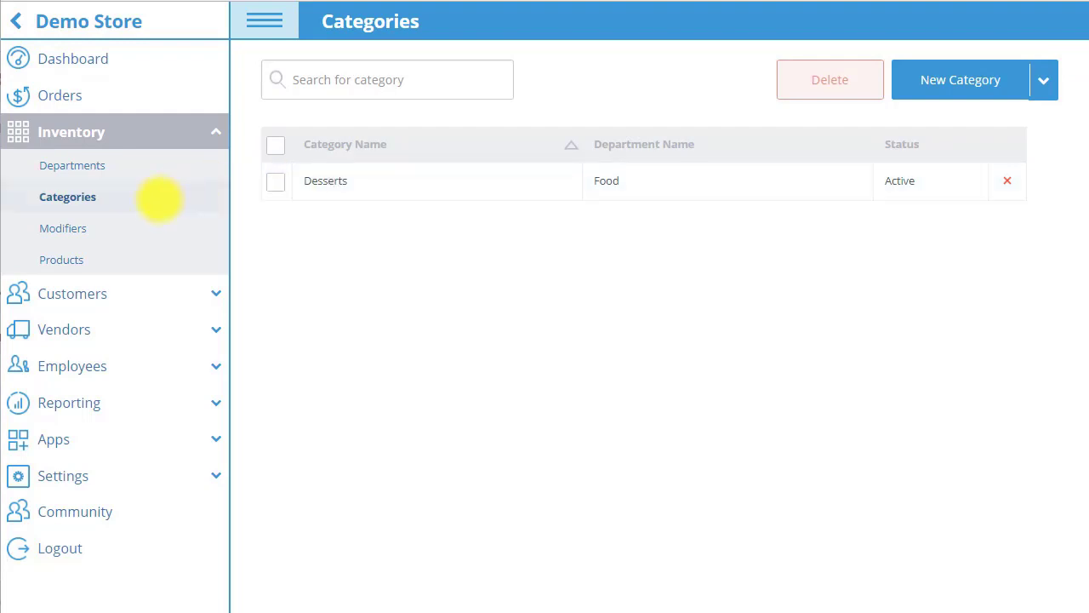
# Step: Start a new Inventory-type product named Cheesecake
pyautogui.click(95, 253)
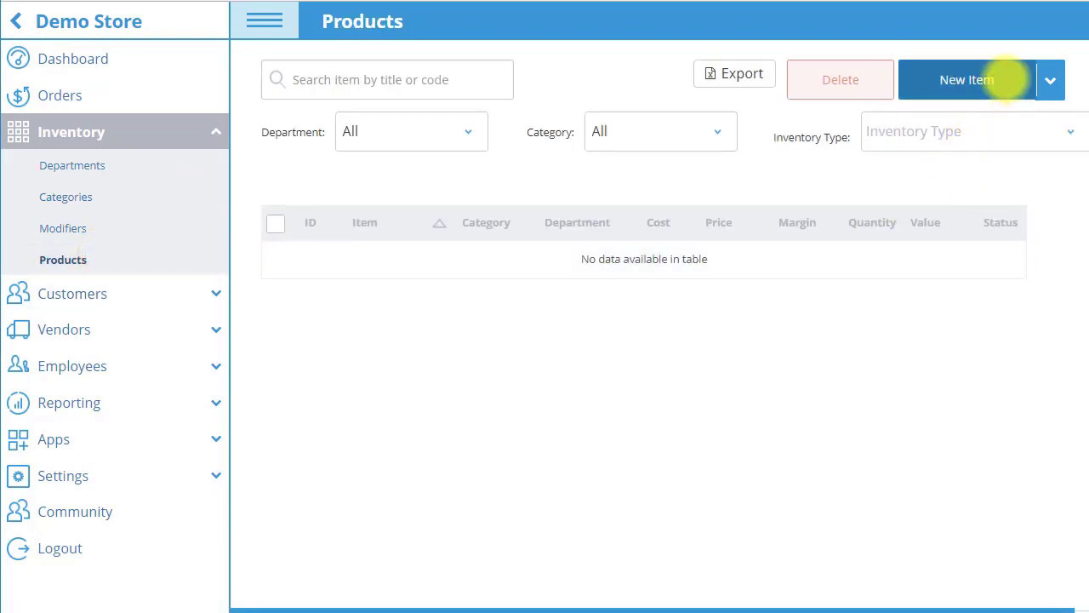
pyautogui.click(1006, 78)
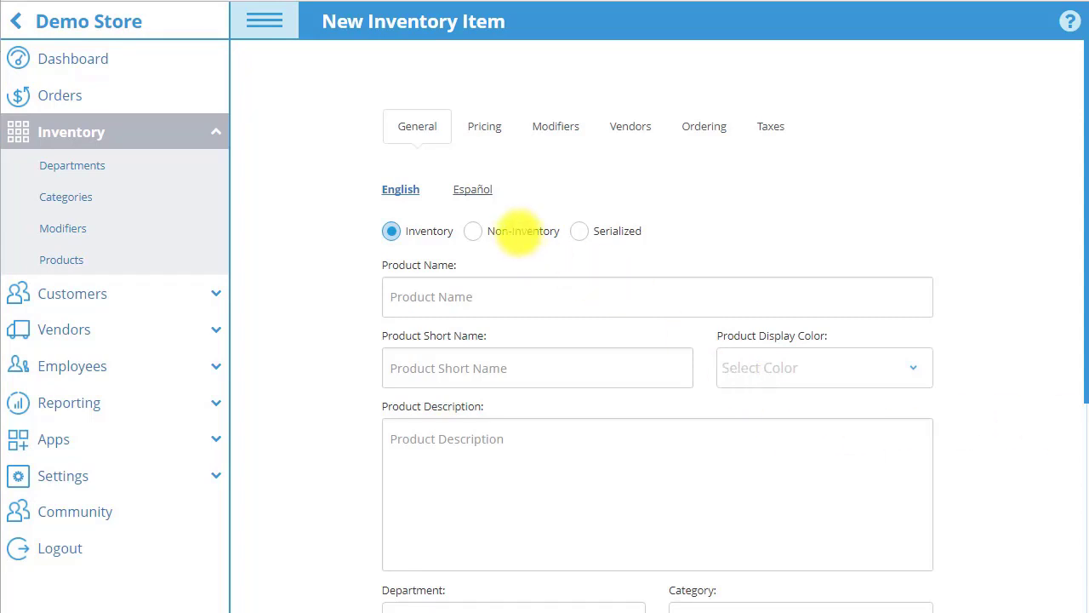
pyautogui.click(519, 231)
pyautogui.click(581, 231)
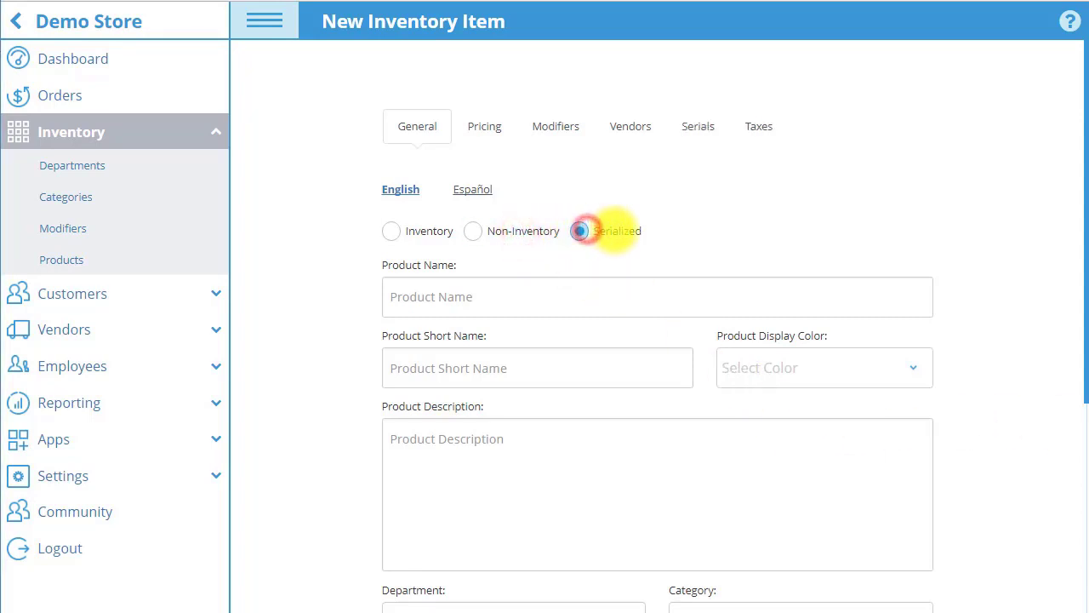
pyautogui.click(429, 231)
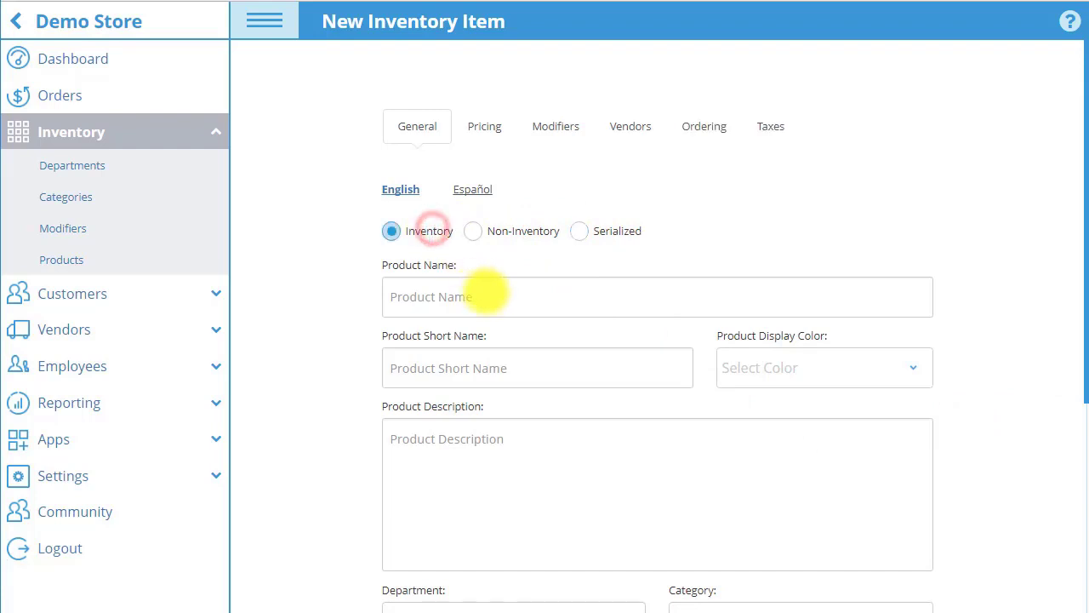
pyautogui.click(485, 292)
pyautogui.write('Cheesecake')
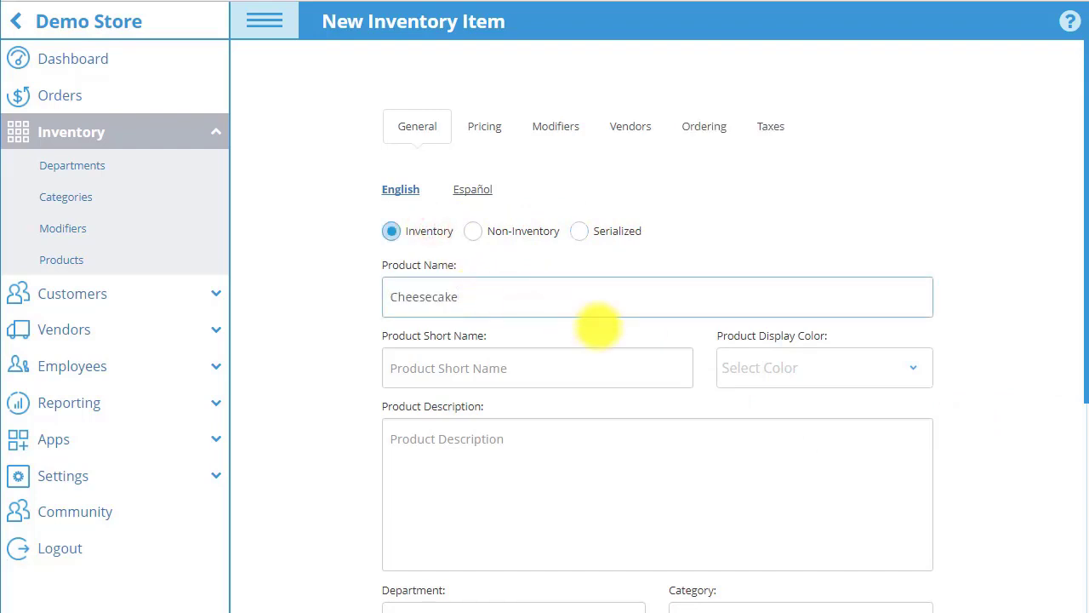
# Step: Make Cheesecake's display colour red and place it in the Food department and Desserts category
pyautogui.click(804, 368)
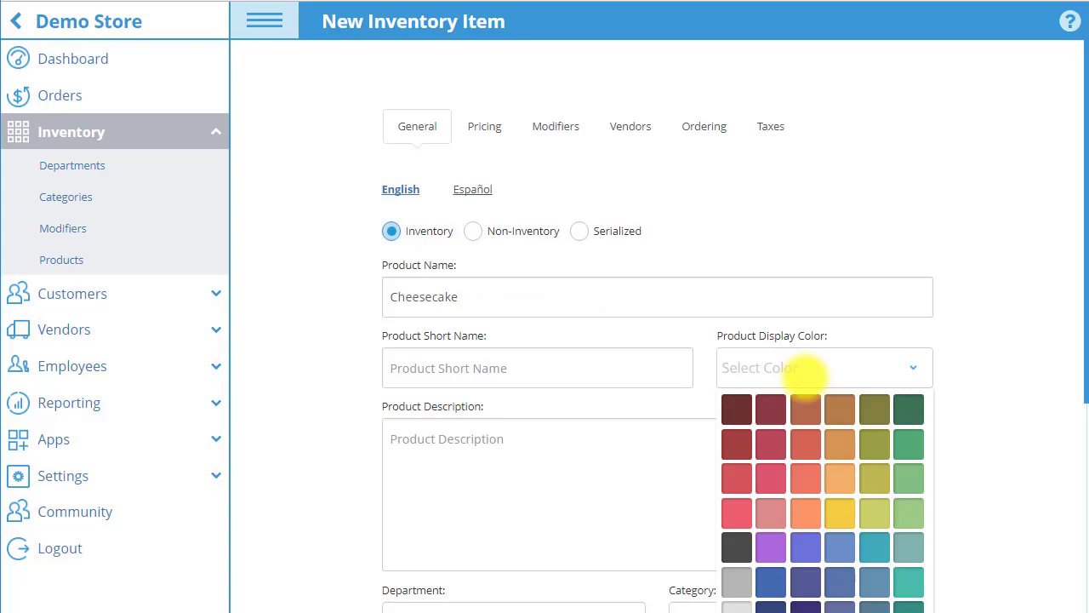
pyautogui.click(737, 466)
pyautogui.click(677, 477)
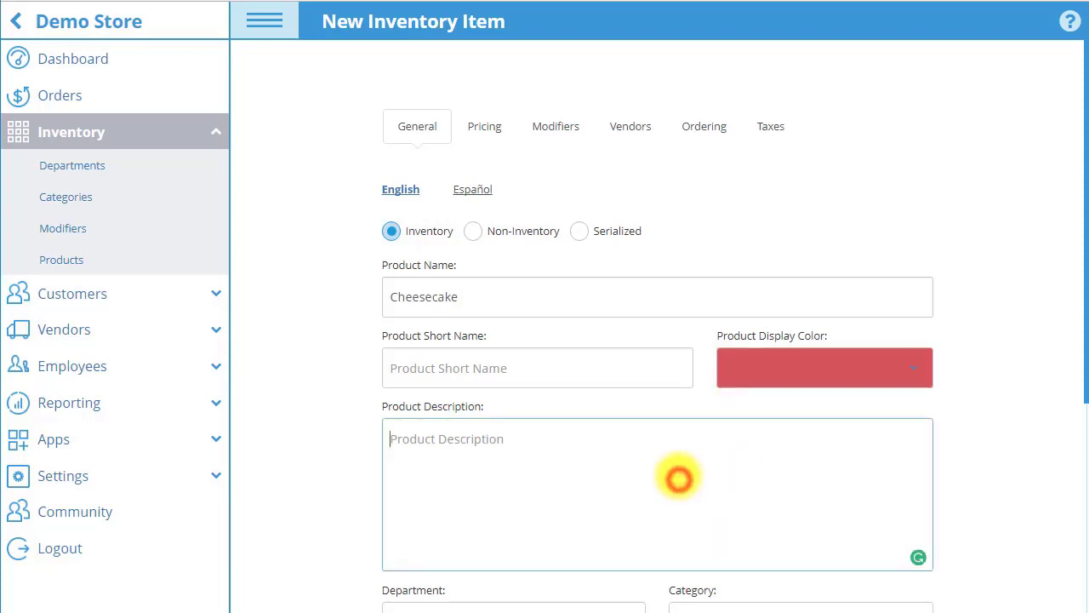
pyautogui.scroll(-2, 681, 472)
pyautogui.scroll(-1, 680, 473)
pyautogui.click(622, 365)
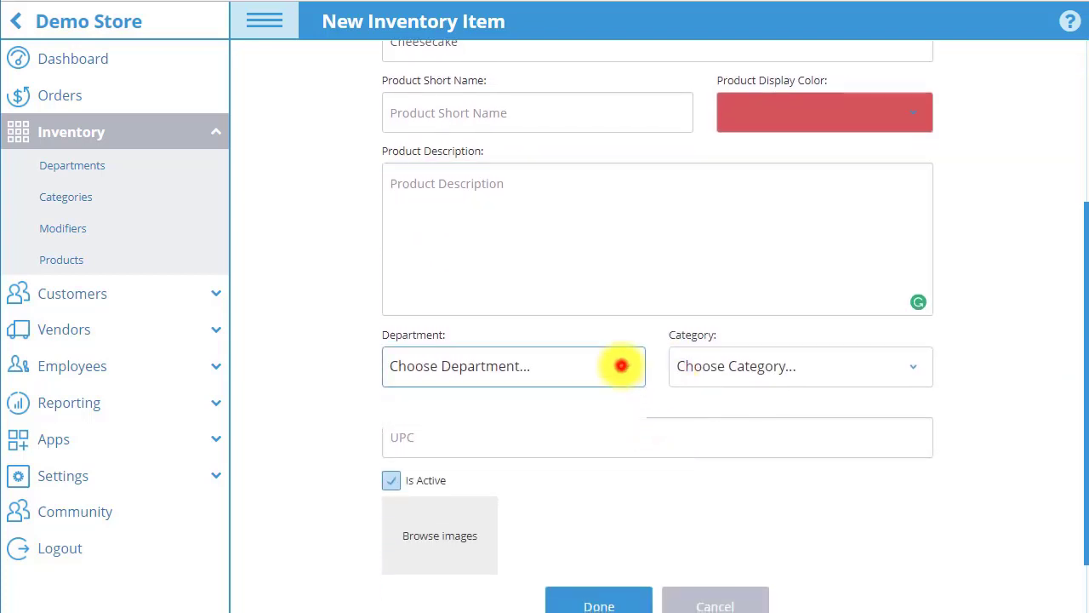
pyautogui.click(604, 415)
pyautogui.click(712, 369)
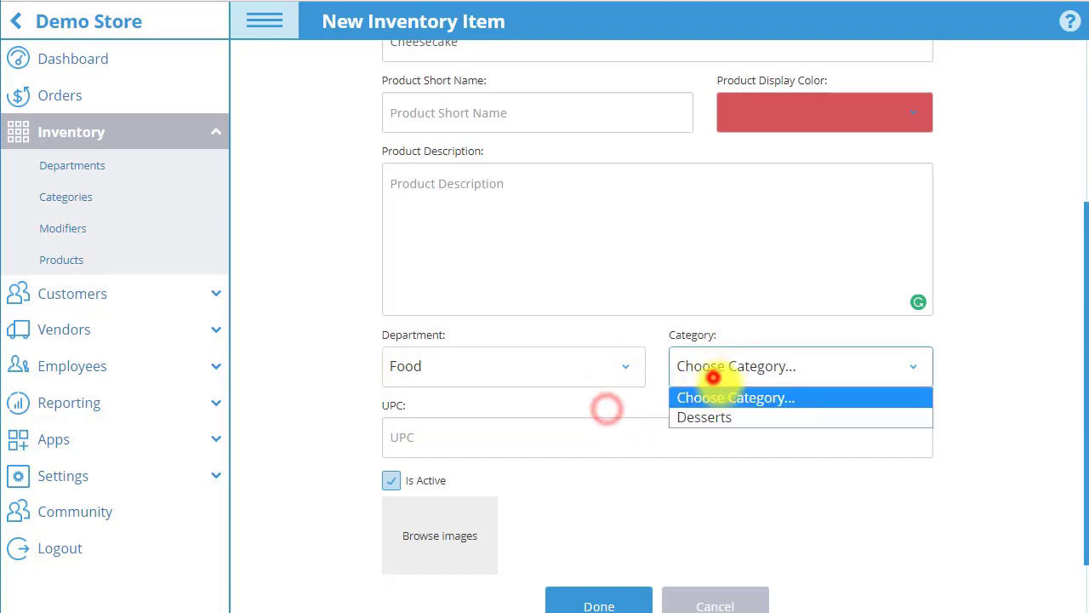
pyautogui.click(723, 416)
# Step: Enter UPC 123456789 and attach the cheesecake photo as the product image
pyautogui.click(706, 434)
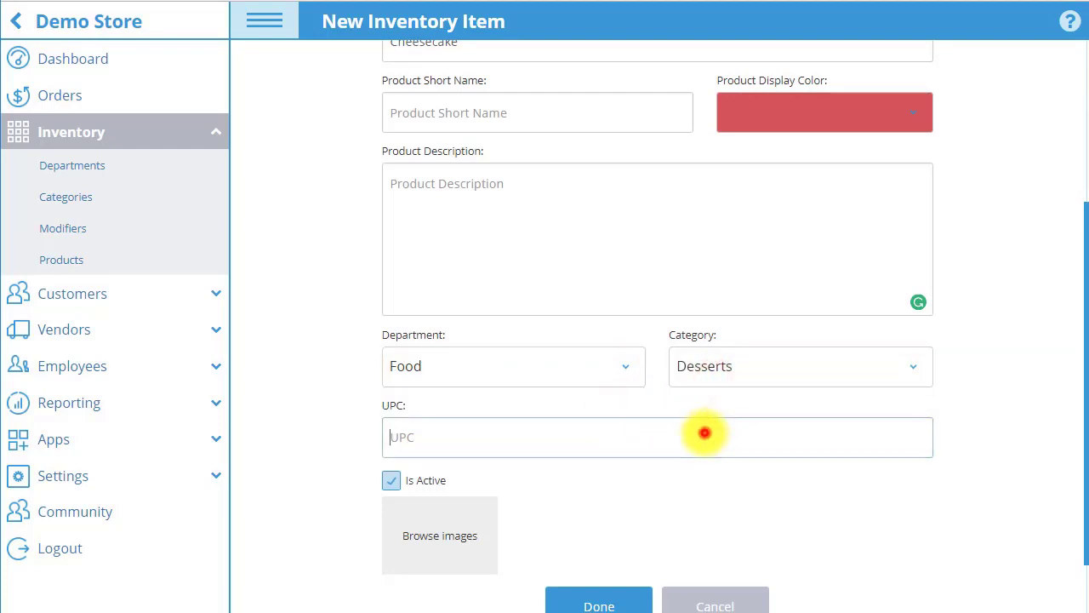
pyautogui.write('123456789')
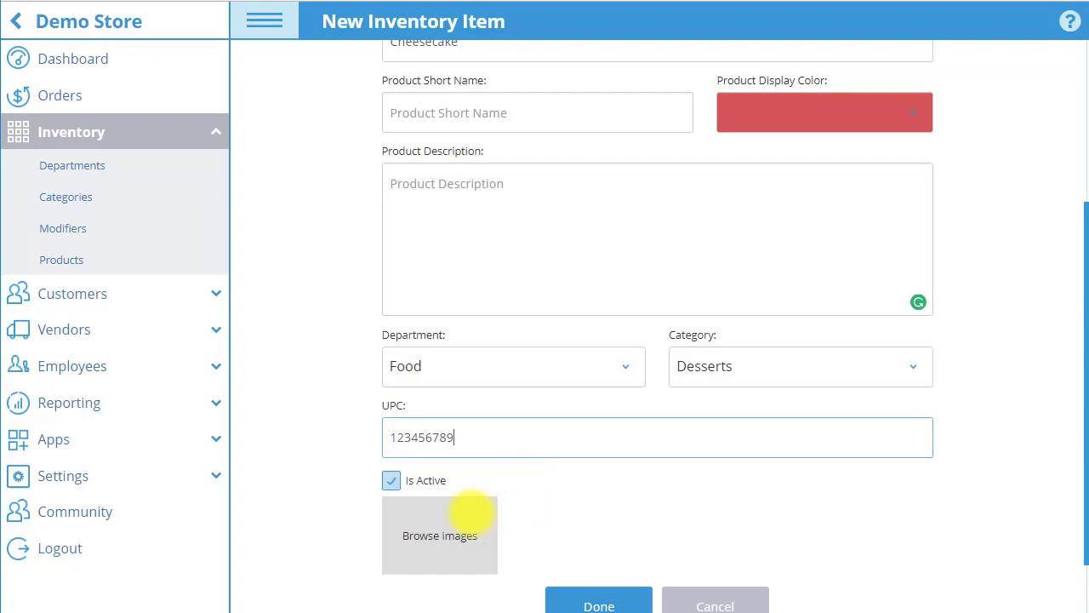
pyautogui.click(471, 511)
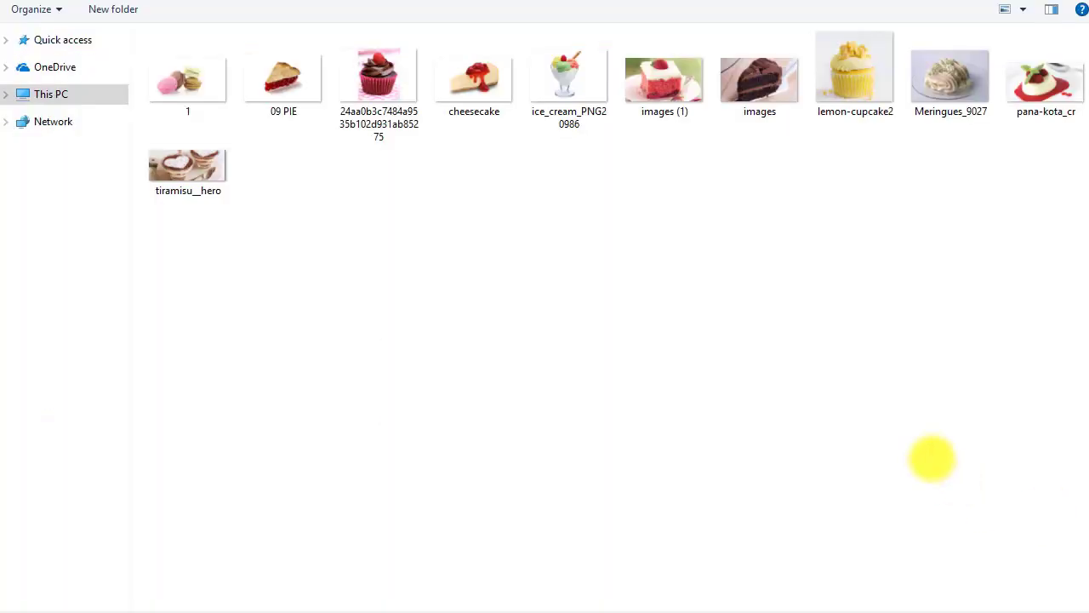
pyautogui.doubleClick(459, 78)
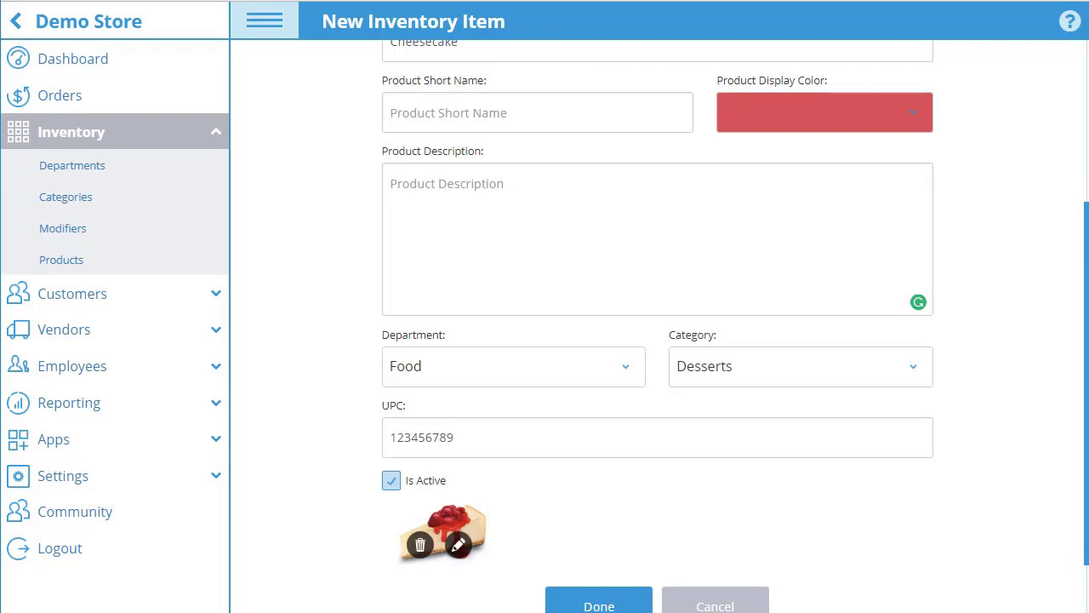
# Step: Keep the Fixed price type with Item unit and set the sales price to 2.99
pyautogui.scroll(-1, 979, 456)
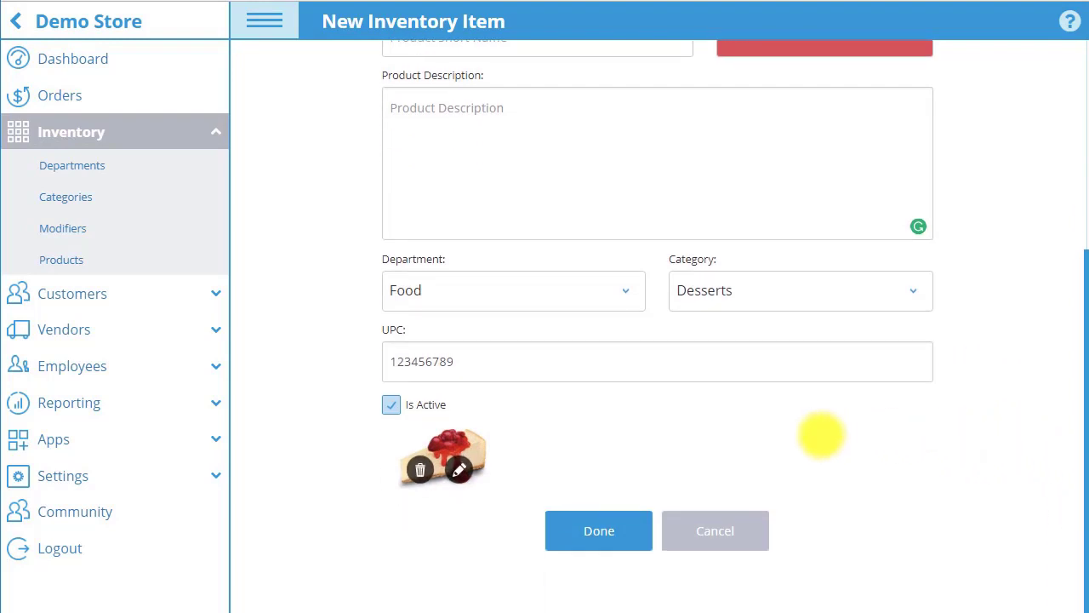
pyautogui.scroll(4, 822, 434)
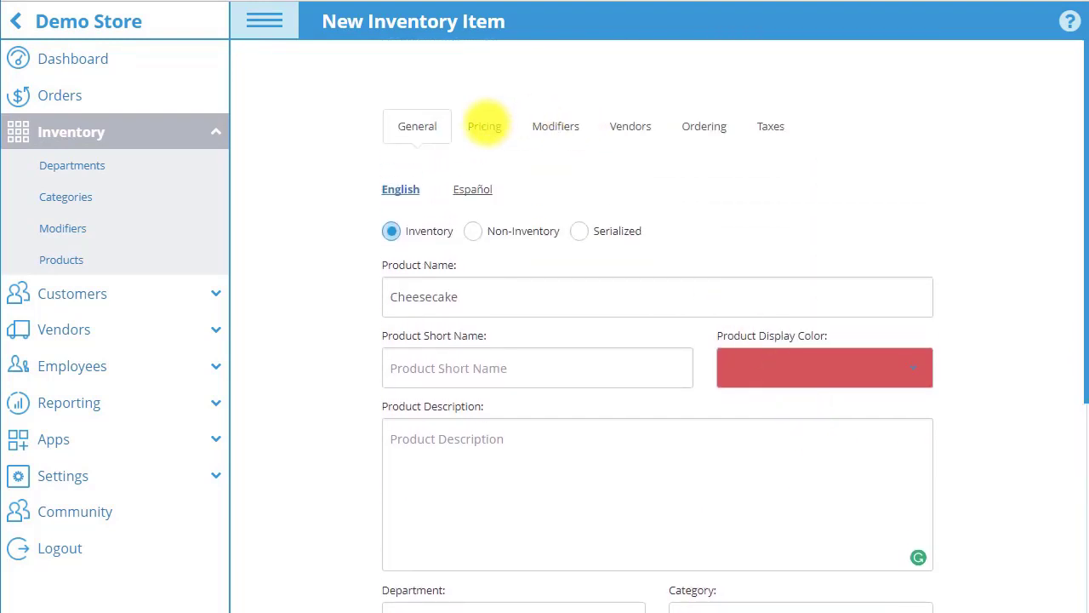
pyautogui.click(485, 126)
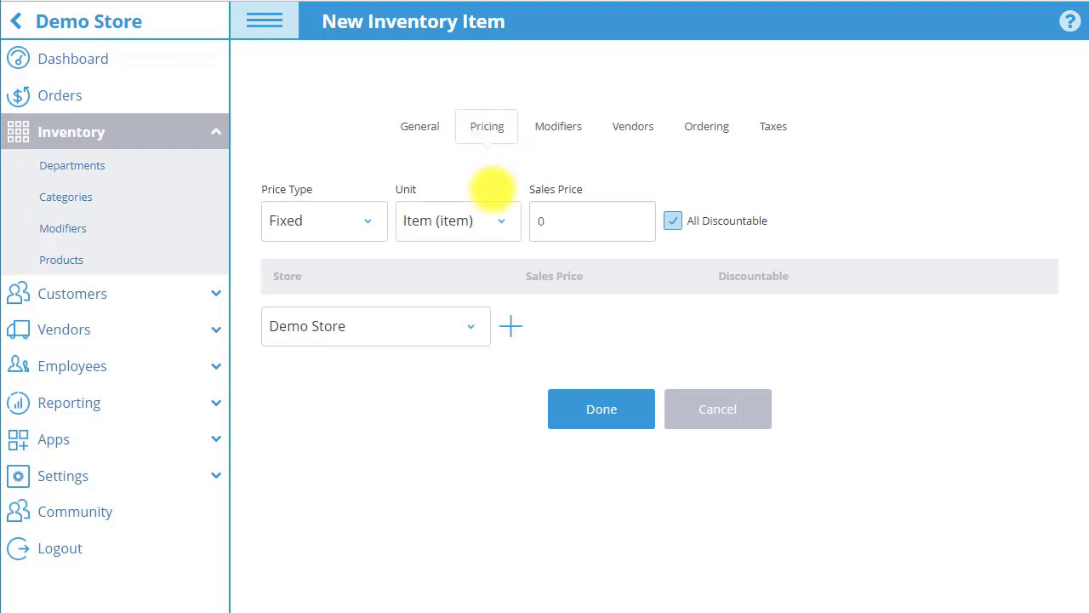
pyautogui.click(358, 220)
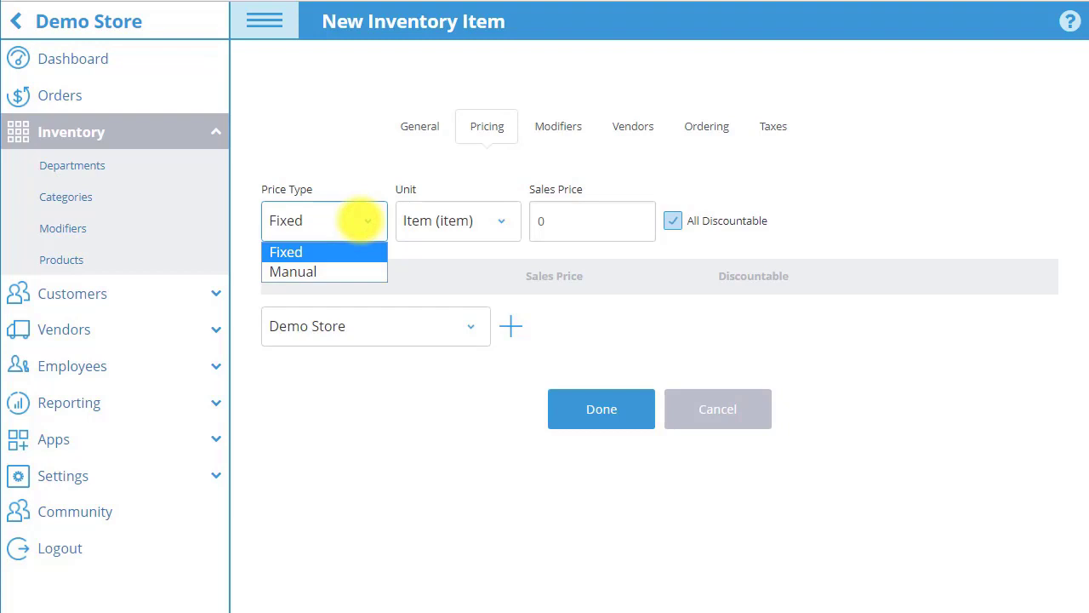
pyautogui.click(359, 220)
pyautogui.click(500, 221)
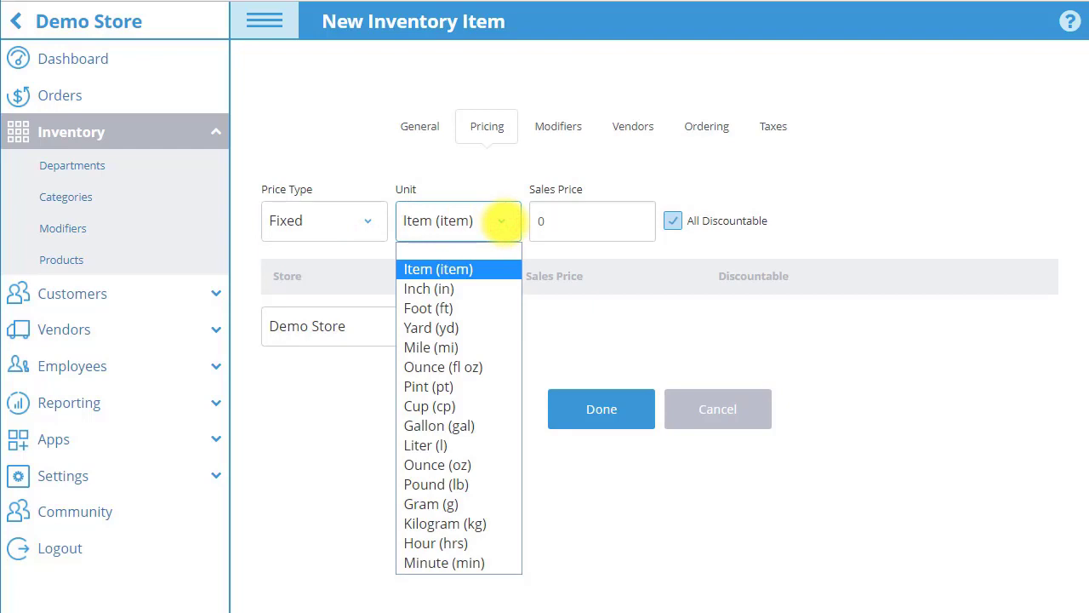
pyautogui.click(502, 222)
pyautogui.press('Tab')
pyautogui.write('2')
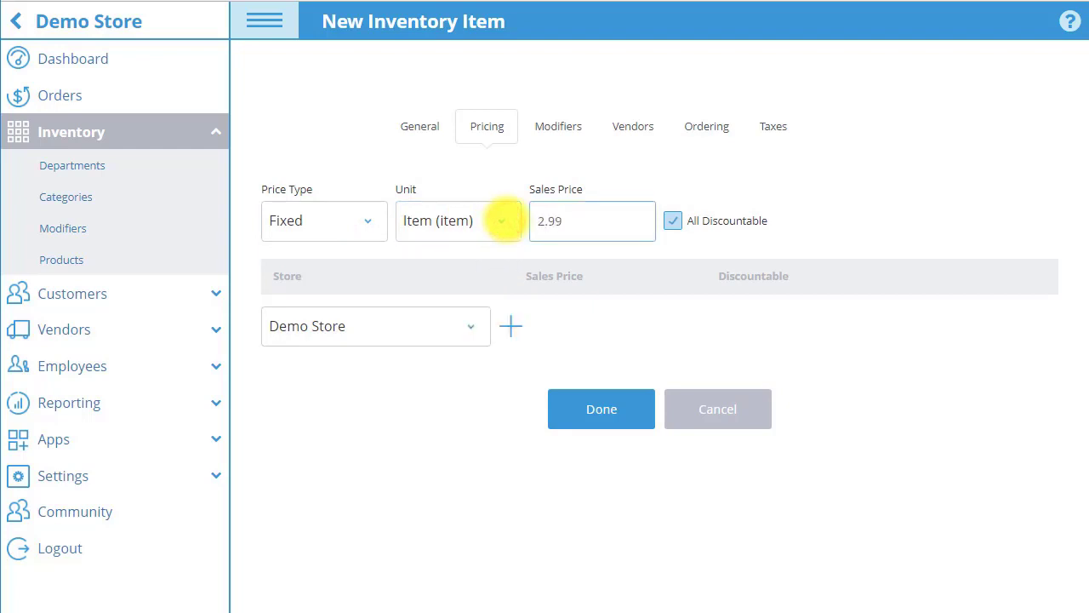
pyautogui.press('Tab')
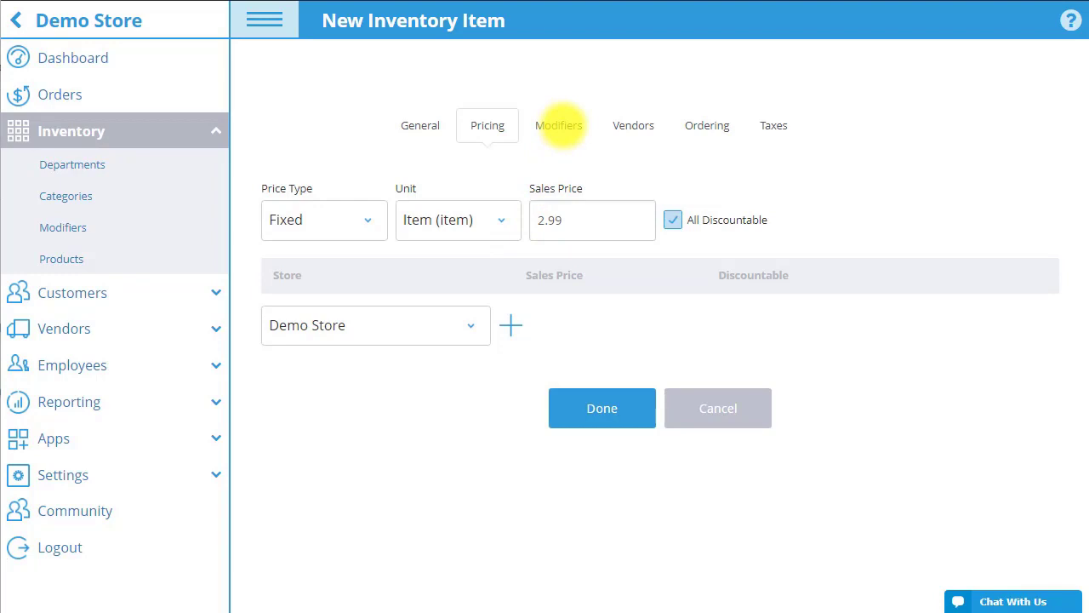
# Step: Add a Cake Size modifier group with a first option Full priced 18.00
pyautogui.click(559, 125)
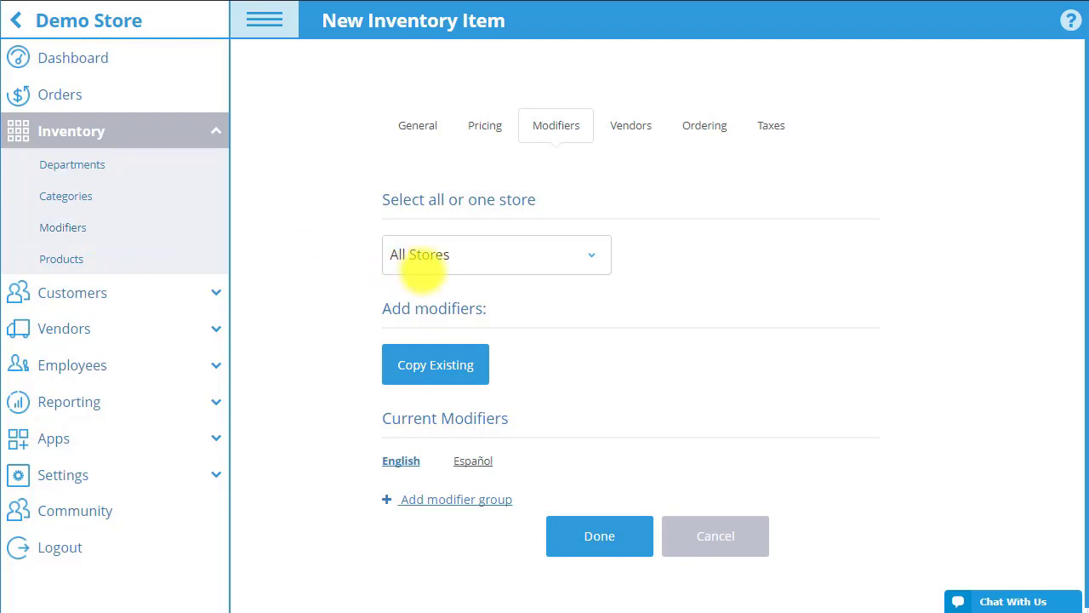
pyautogui.scroll(-1, 430, 281)
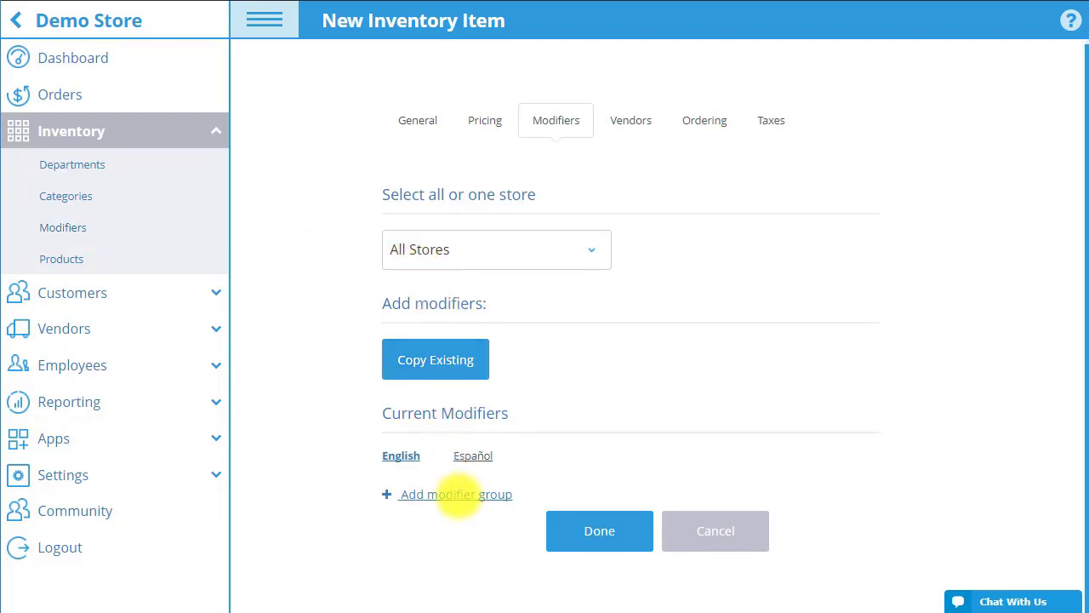
pyautogui.click(457, 495)
pyautogui.scroll(-5, 545, 383)
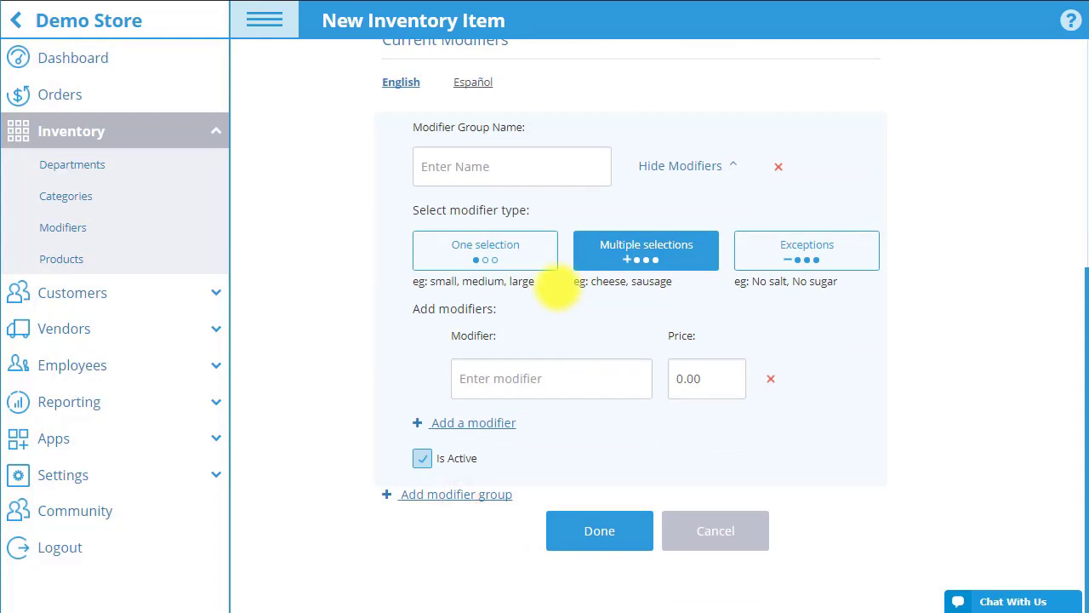
pyautogui.click(532, 163)
pyautogui.write('Cake Size')
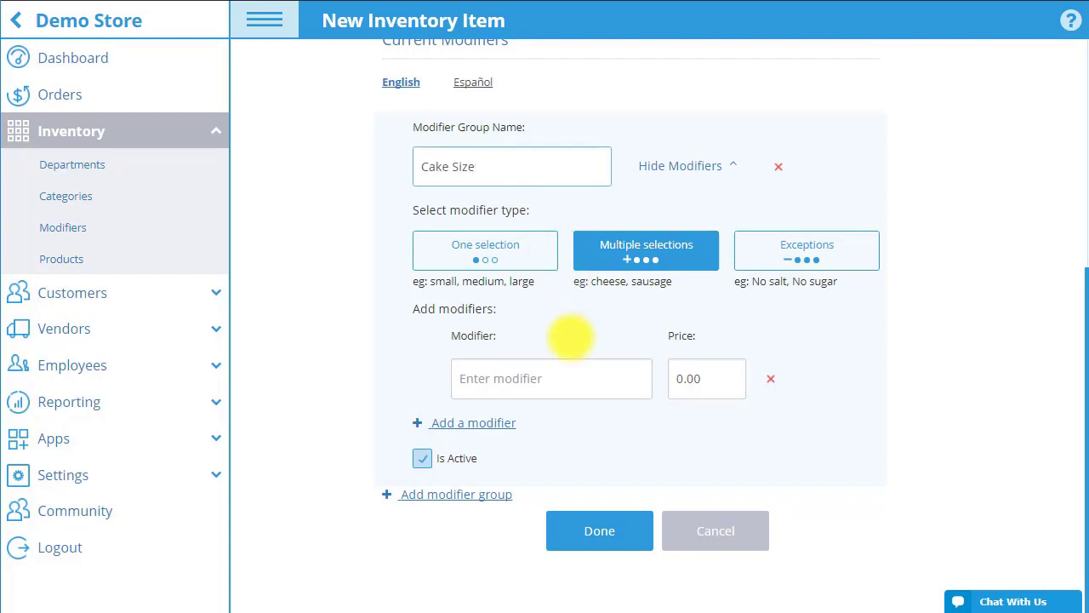
pyautogui.click(567, 369)
pyautogui.write('Full')
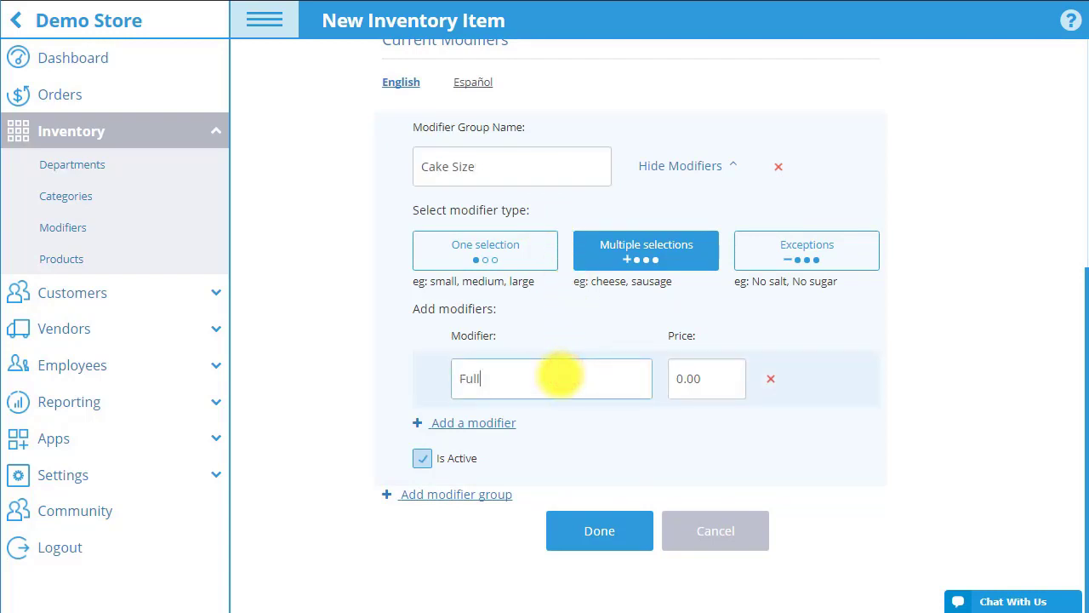
pyautogui.press('Tab')
pyautogui.write('18.00')
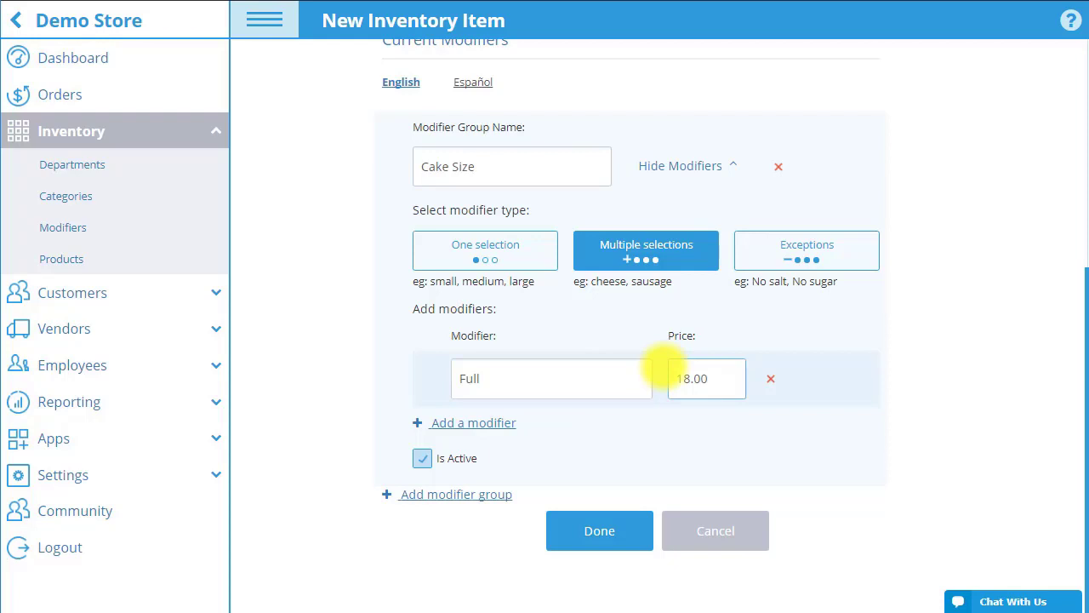
# Step: Add the Cake Size options Half at 9.00 and One piece at 0.00
pyautogui.click(509, 420)
pyautogui.click(511, 426)
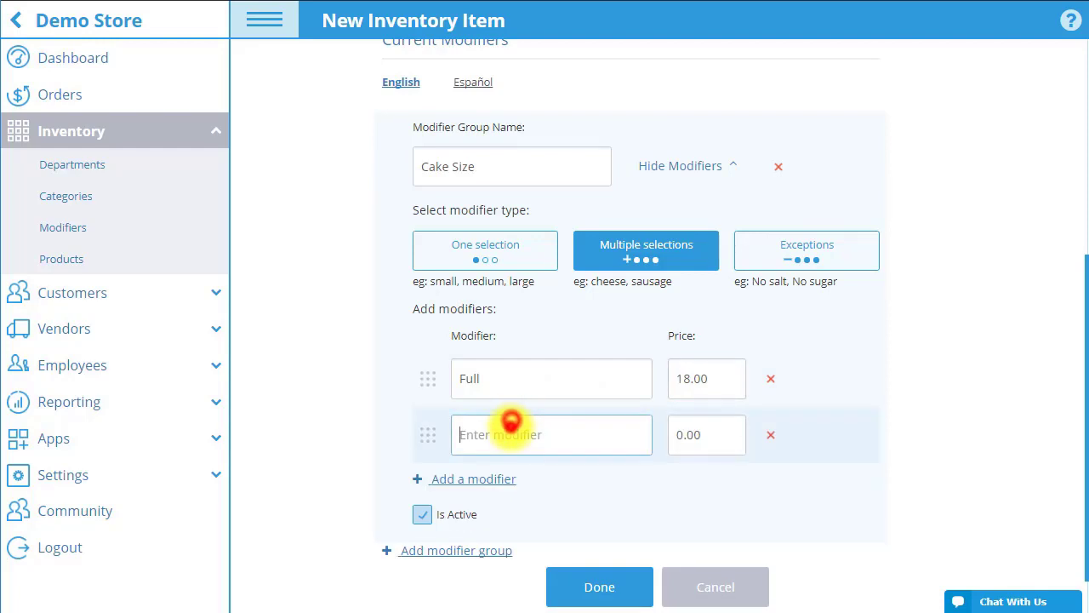
pyautogui.write('Half')
pyautogui.press('Tab')
pyautogui.write('9.00')
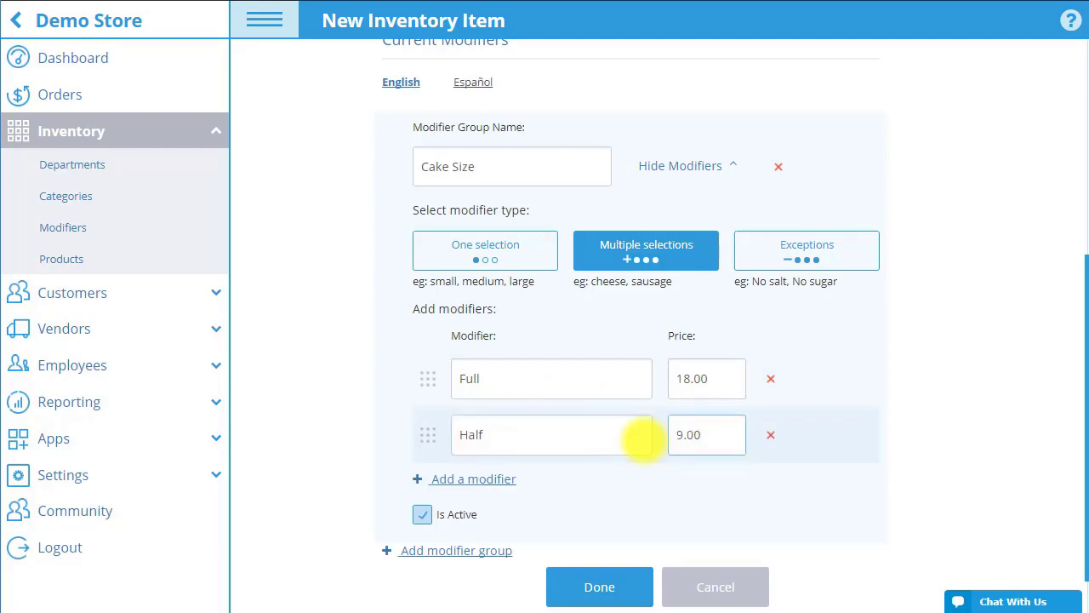
pyautogui.click(505, 479)
pyautogui.click(511, 481)
pyautogui.write('One piece')
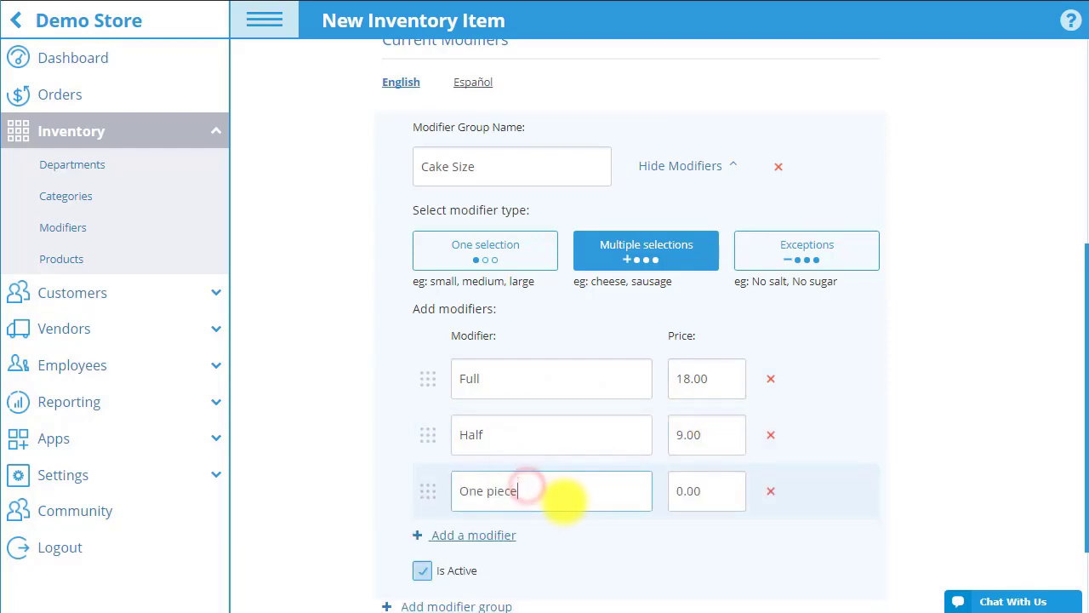
pyautogui.click(735, 494)
pyautogui.scroll(-2, 734, 492)
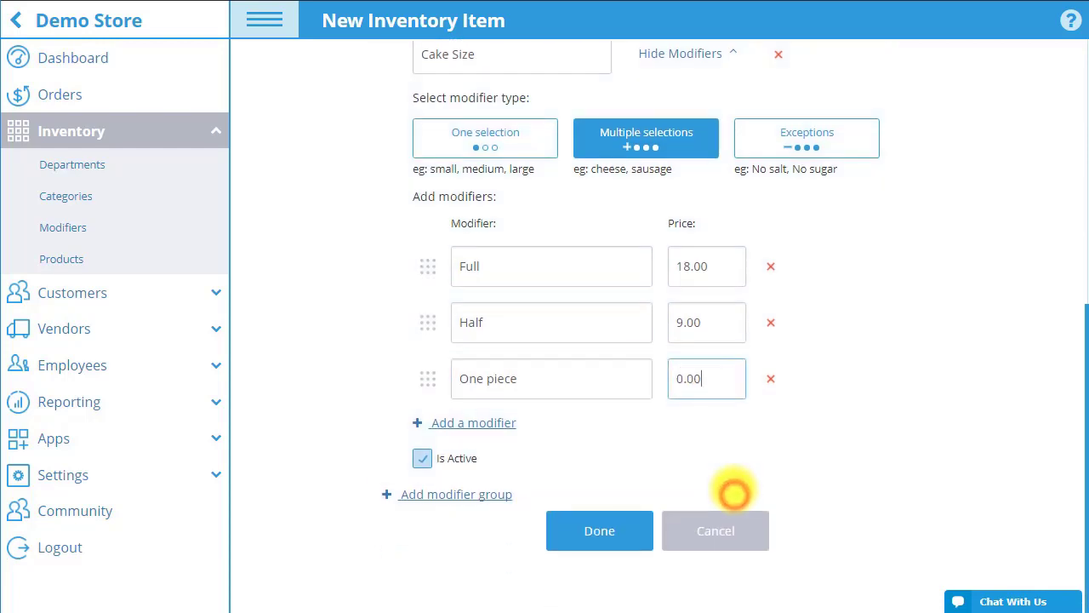
pyautogui.scroll(6, 732, 479)
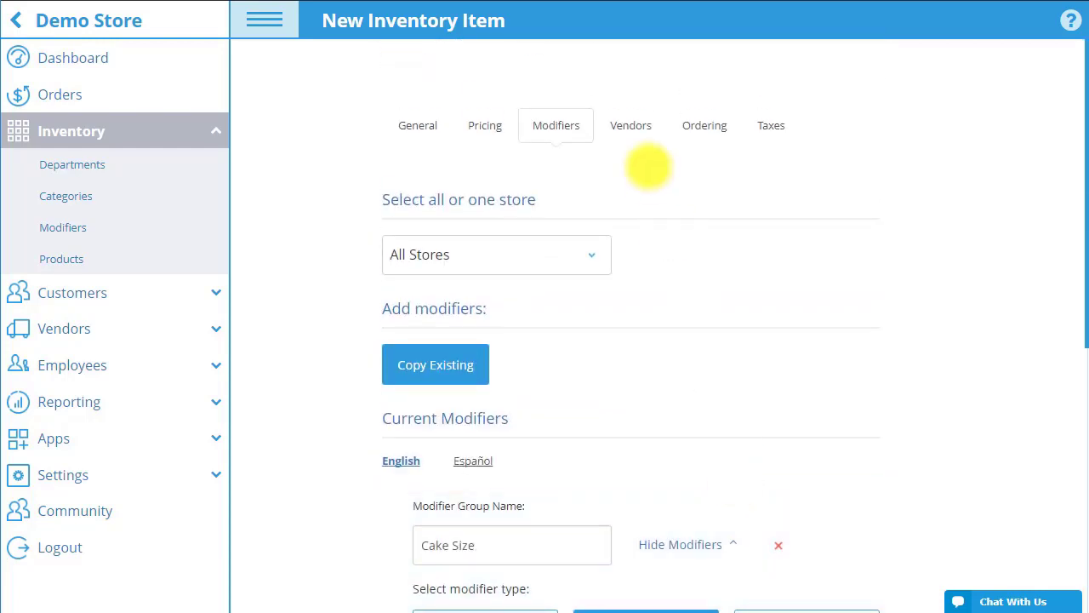
# Step: Create a new vendor named Vendor with vendor type Vendor for the item
pyautogui.click(632, 125)
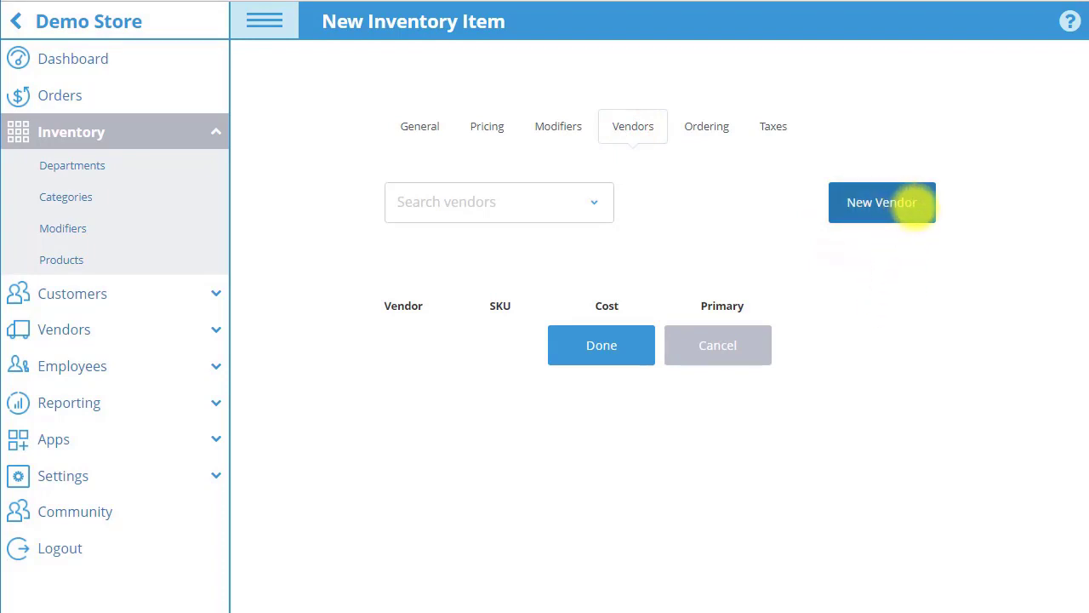
pyautogui.click(915, 204)
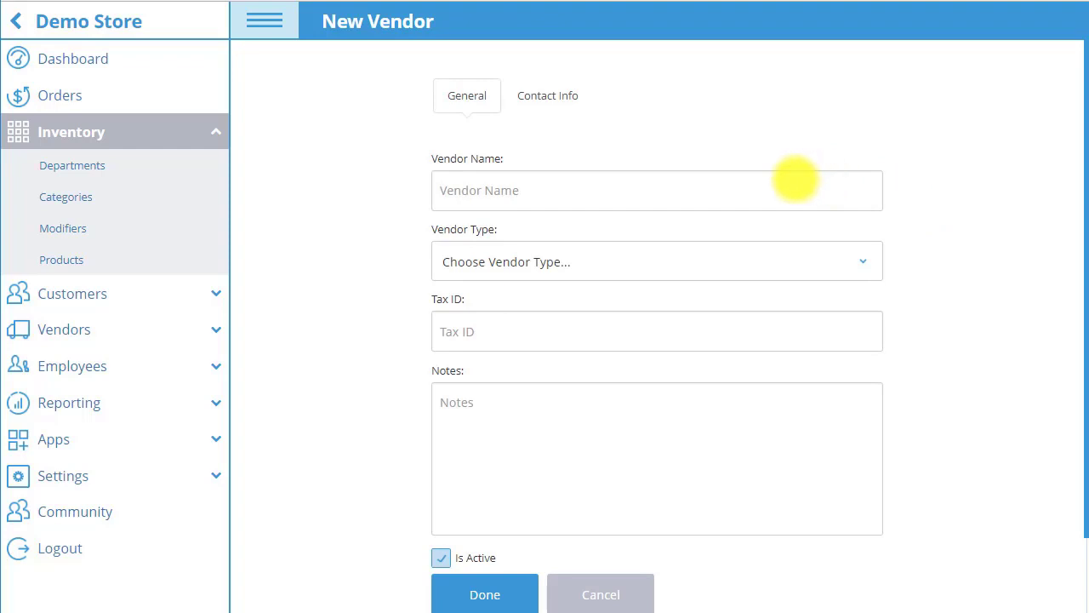
pyautogui.click(795, 179)
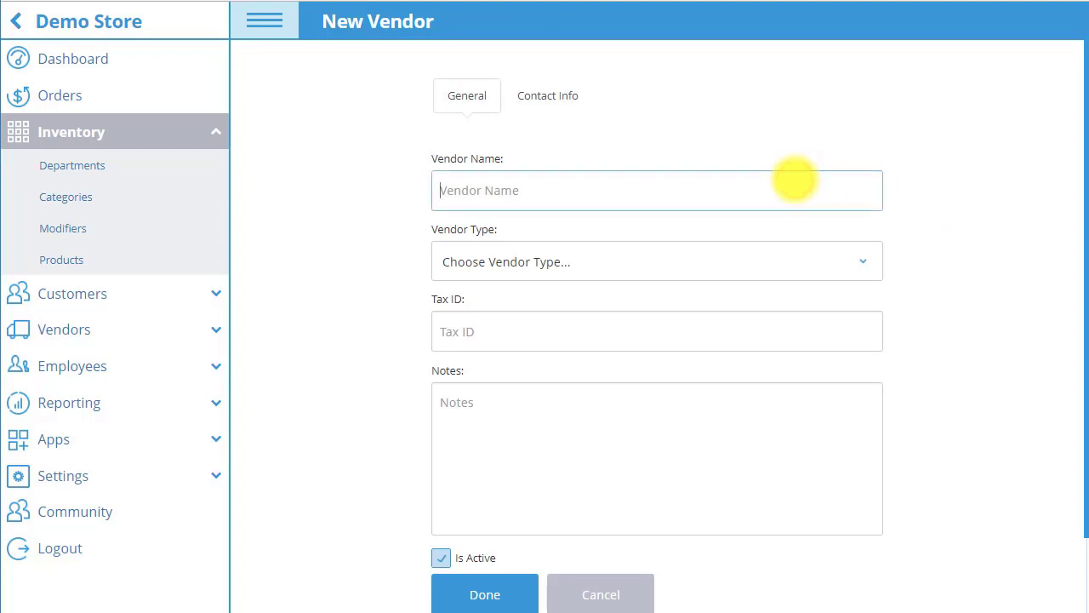
pyautogui.write('Vendor')
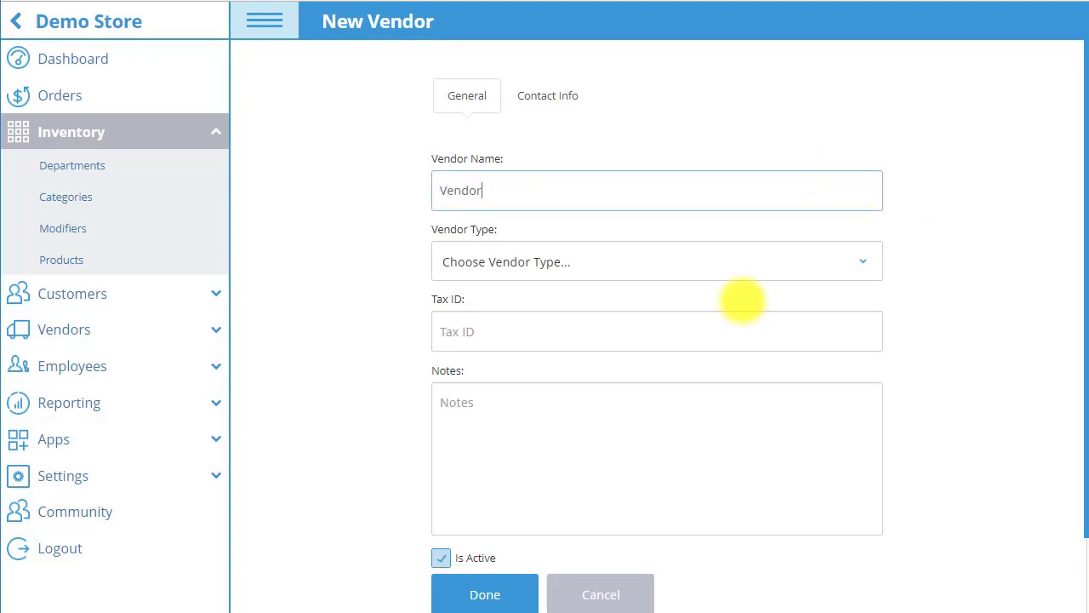
pyautogui.click(751, 266)
pyautogui.click(868, 261)
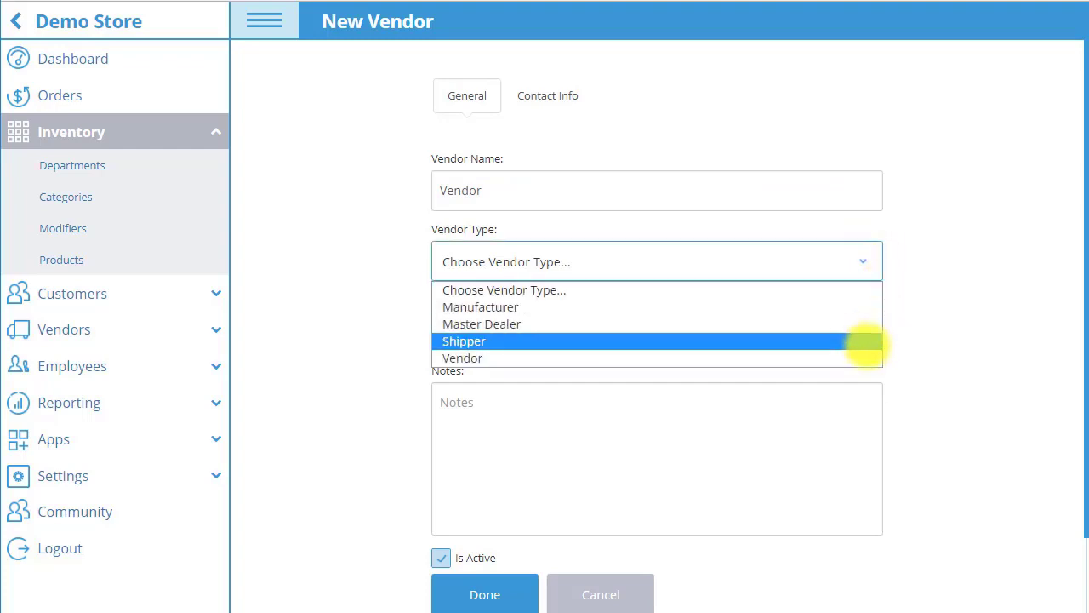
pyautogui.click(866, 351)
pyautogui.scroll(-2, 834, 370)
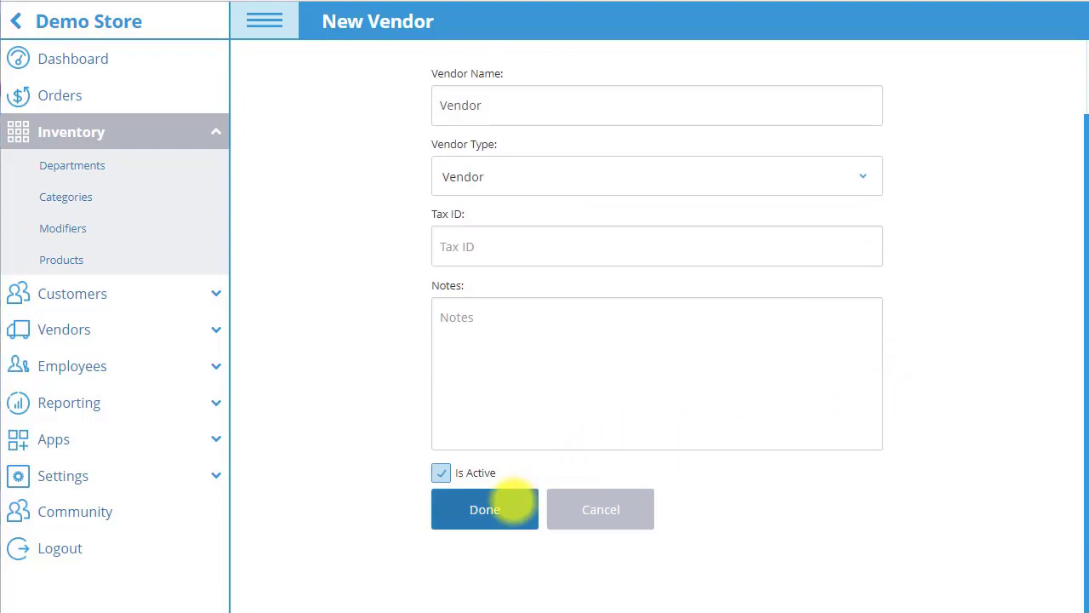
pyautogui.click(511, 499)
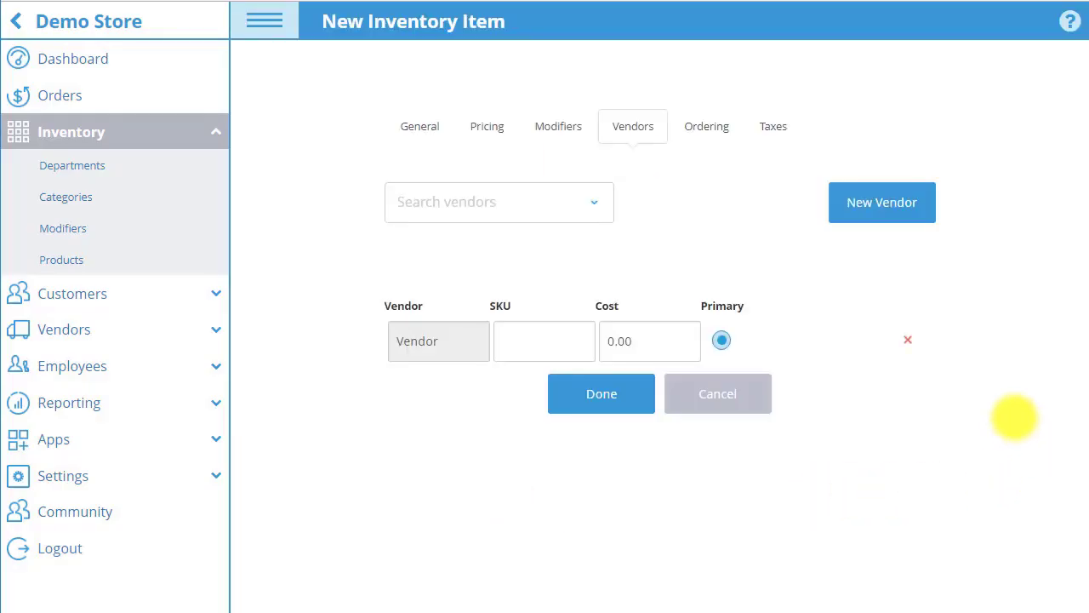
# Step: Enter SKU ven123 and cost 0.99 on the Vendor row
pyautogui.click(595, 202)
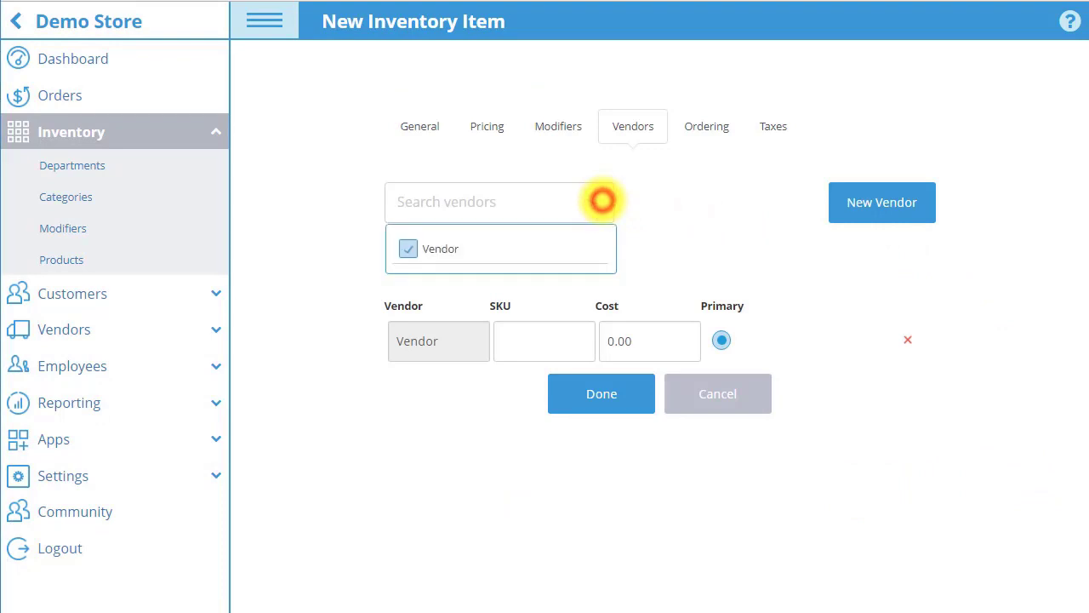
pyautogui.click(566, 330)
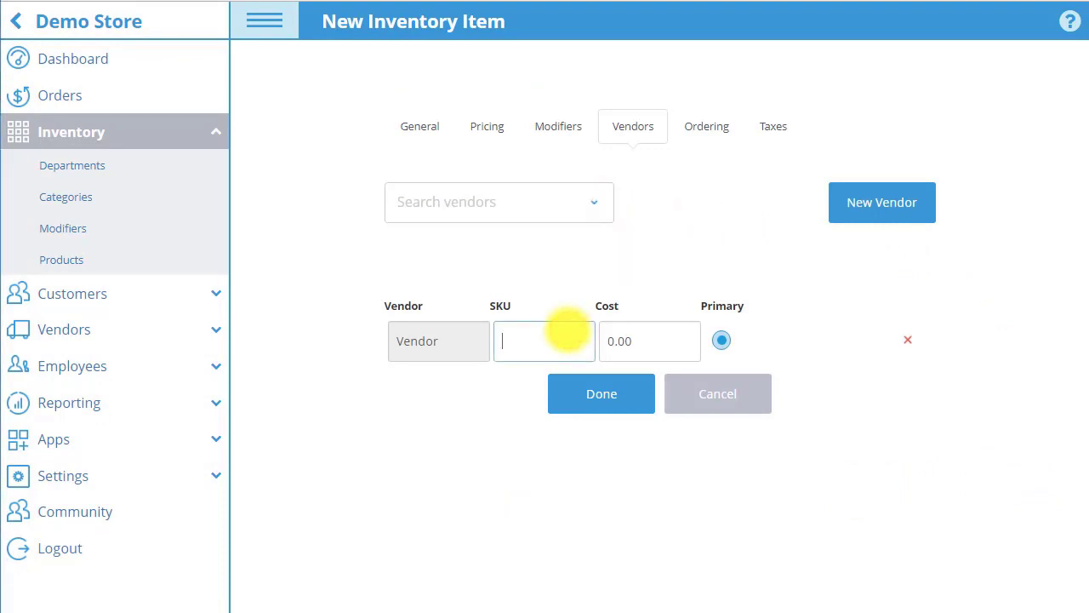
pyautogui.write('ven123')
pyautogui.click(609, 341)
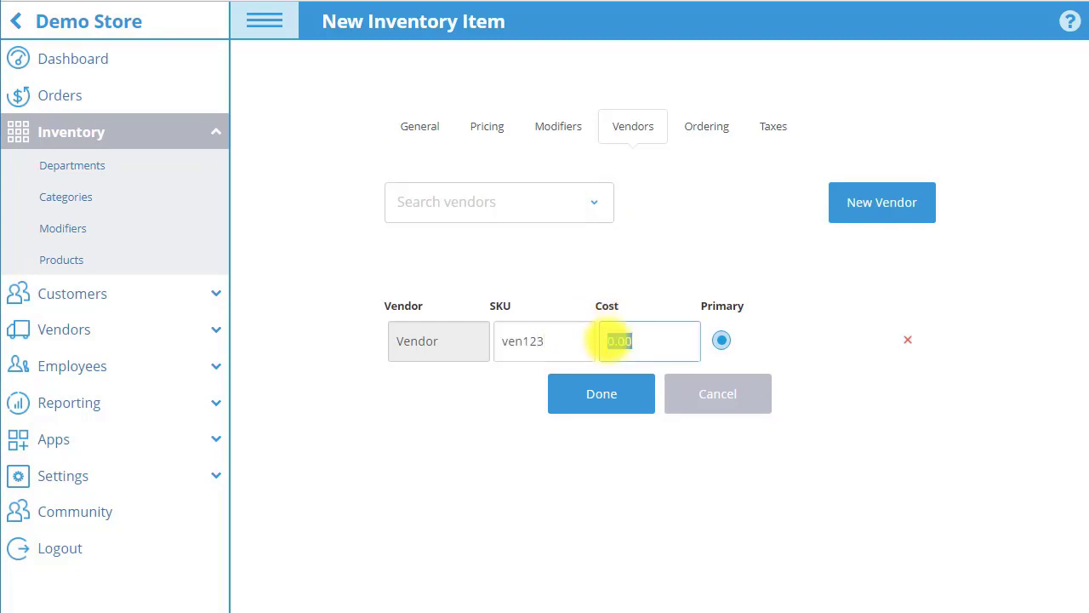
pyautogui.write('0.99')
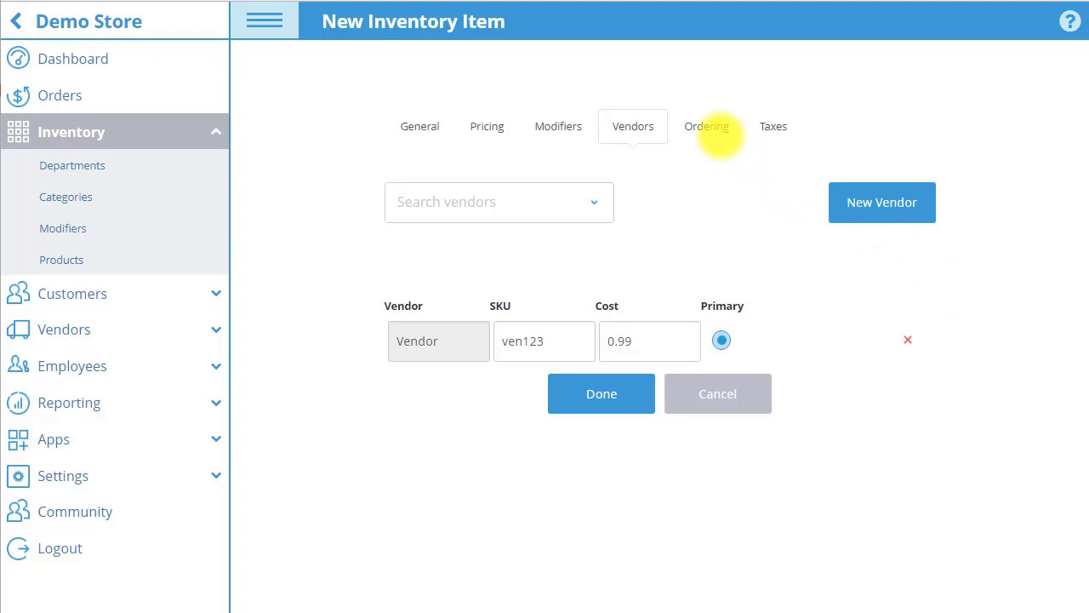
# Step: Enter 5 as both the recommended and minimum order quantity
pyautogui.click(707, 126)
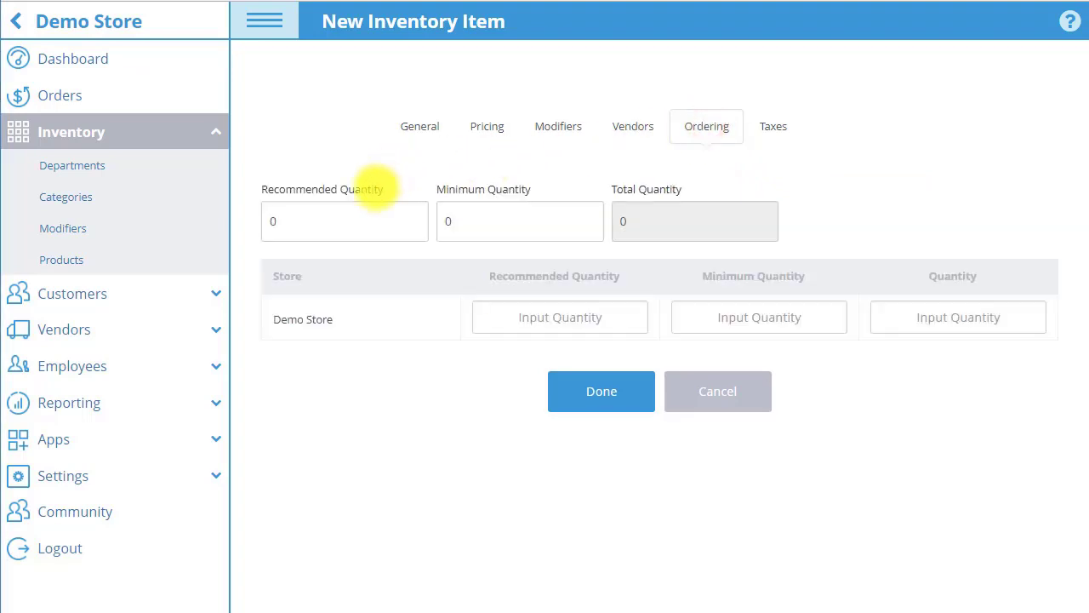
pyautogui.click(349, 228)
pyautogui.write('5')
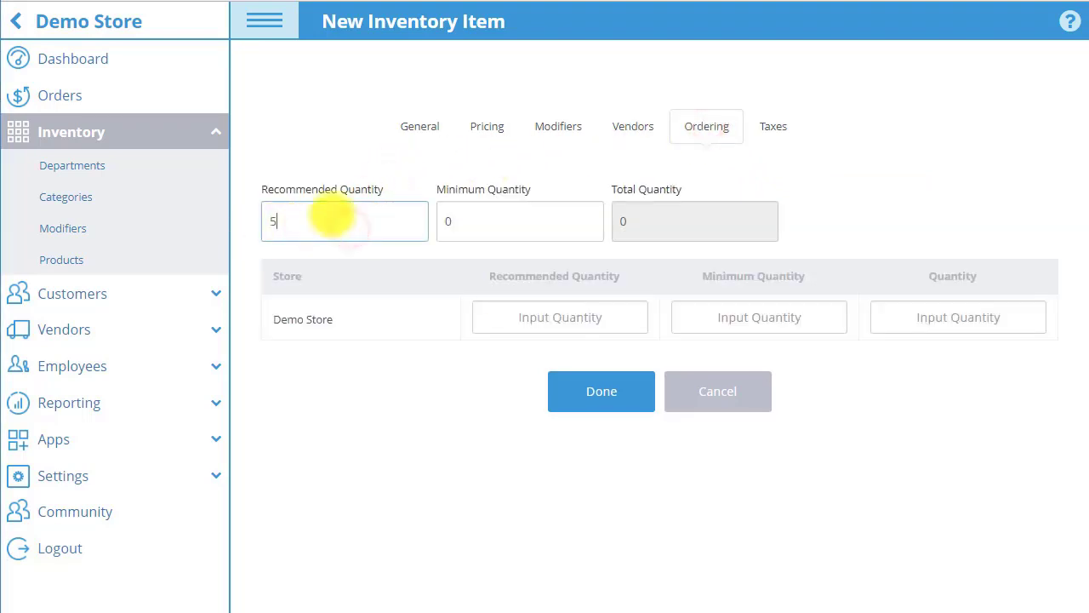
pyautogui.click(507, 223)
pyautogui.write('5')
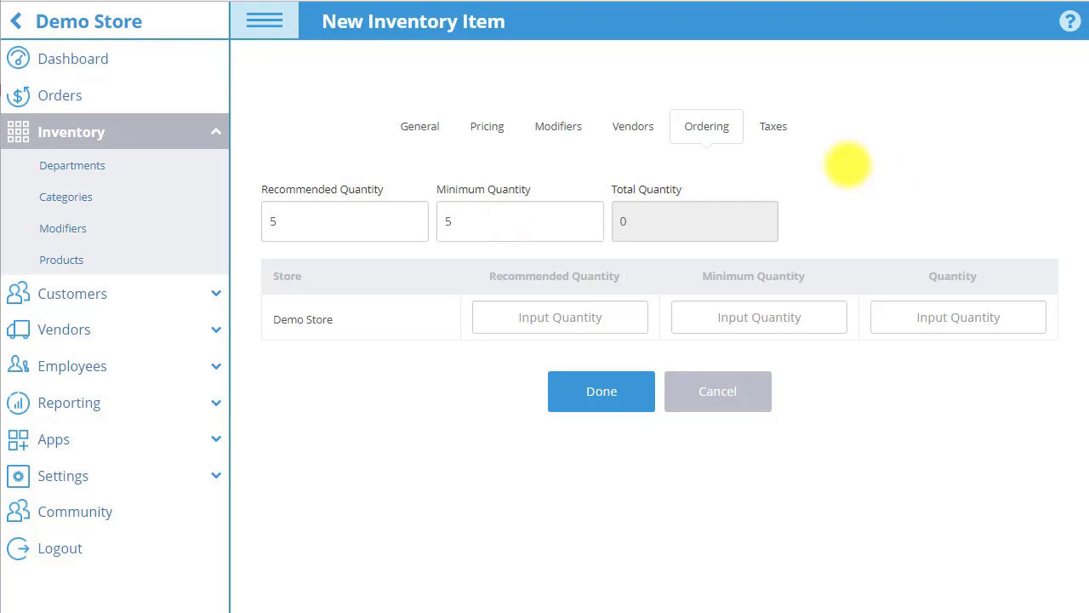
# Step: Leave the Cheesecake item All Taxable and save it with Done
pyautogui.click(773, 126)
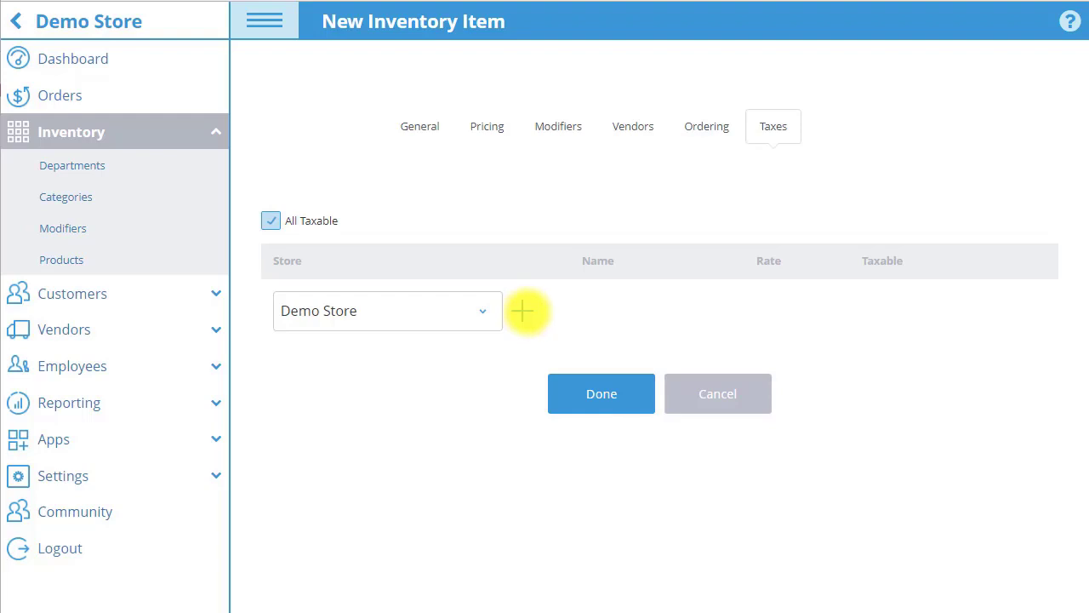
pyautogui.click(566, 394)
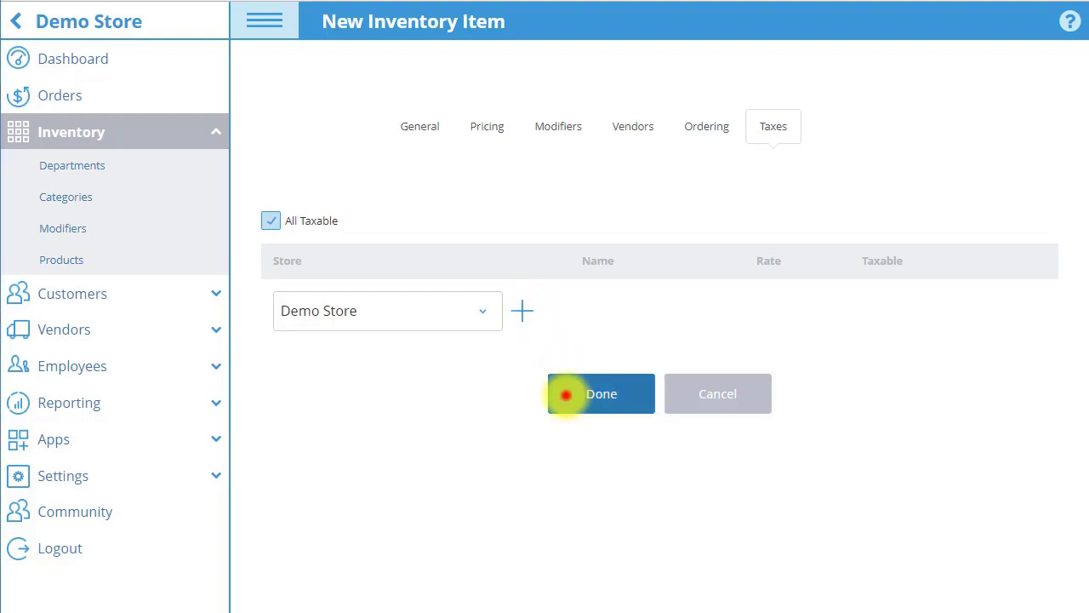